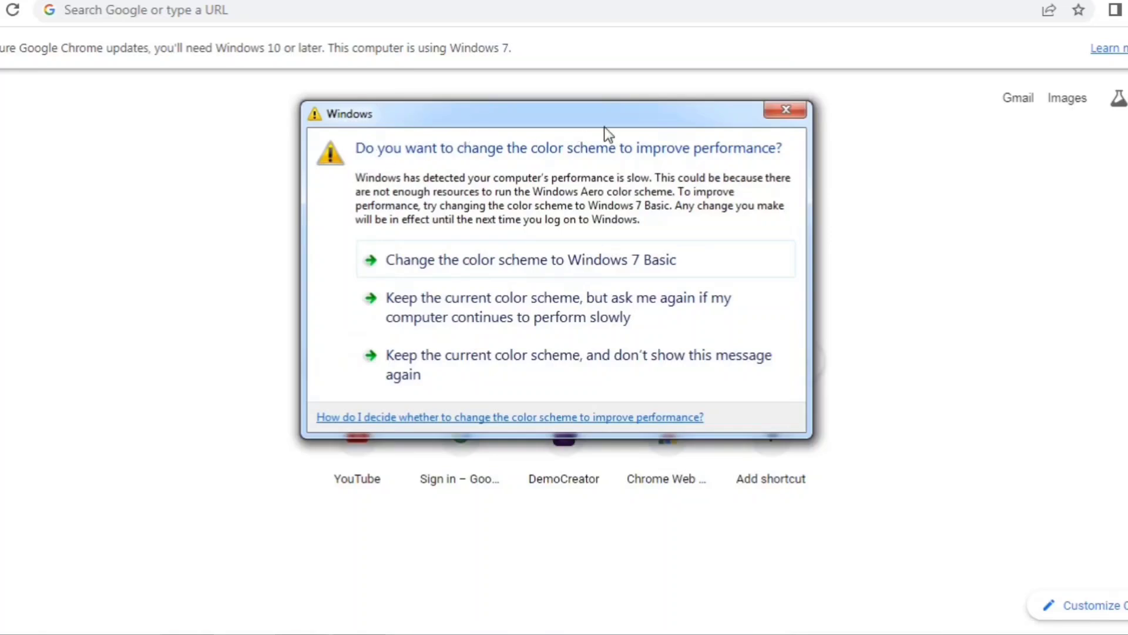
Step: Dismiss the colour-scheme warning, then reach udiseplus.gov.in through a Google search for 'udise plus'
click(787, 111)
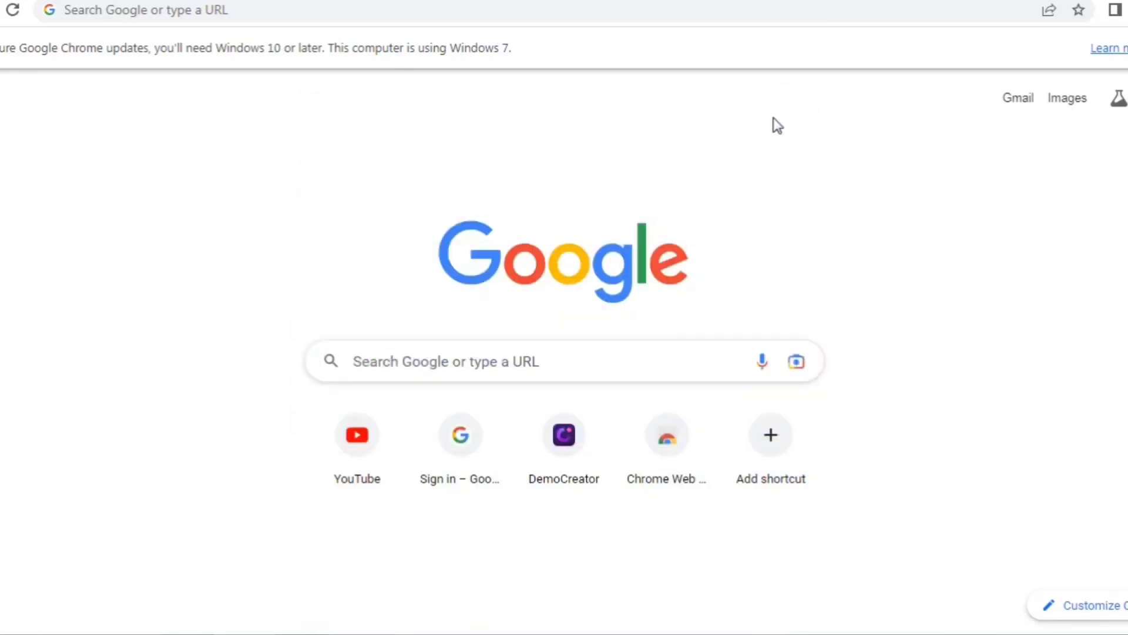
click(386, 366)
click(383, 404)
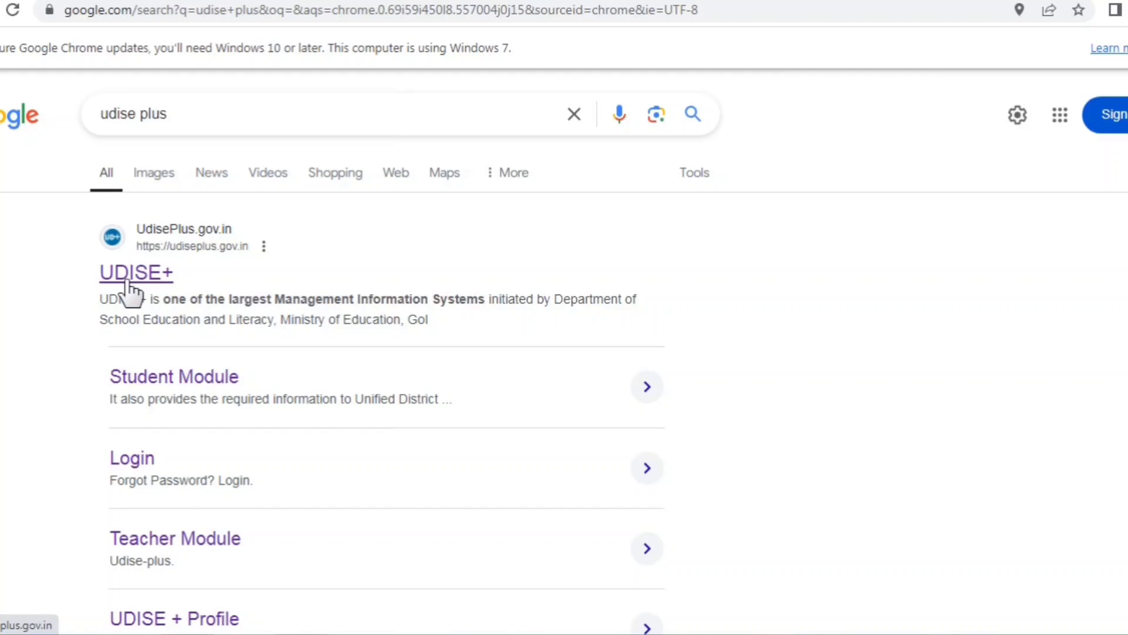
click(126, 281)
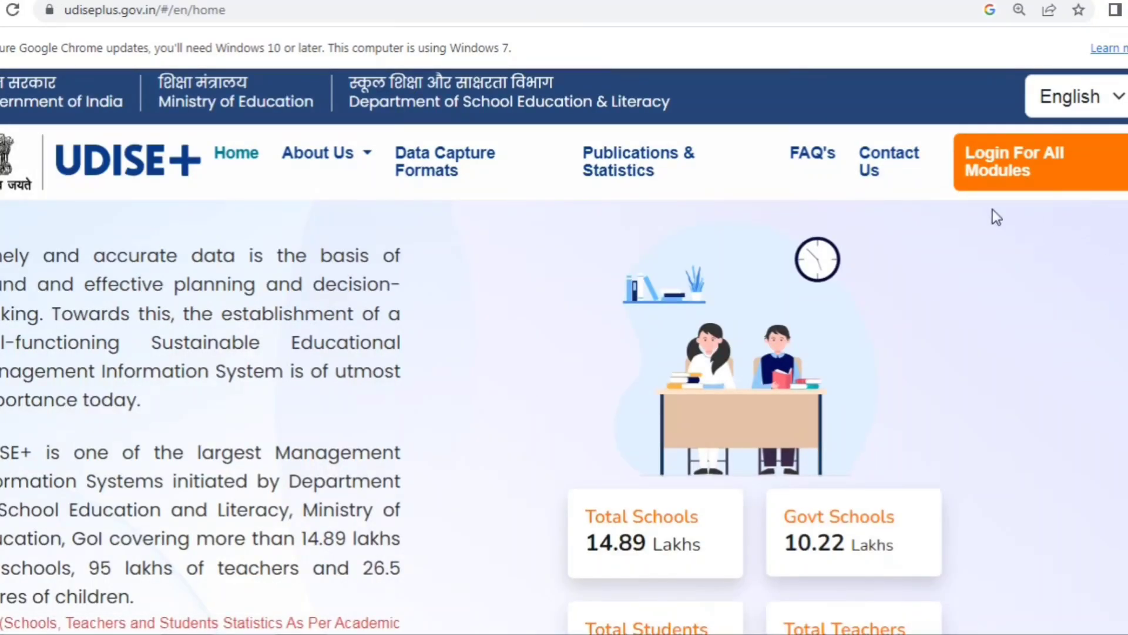
Step: Go to the Login For All Modules page and scroll down to the Teacher Module card
click(1037, 193)
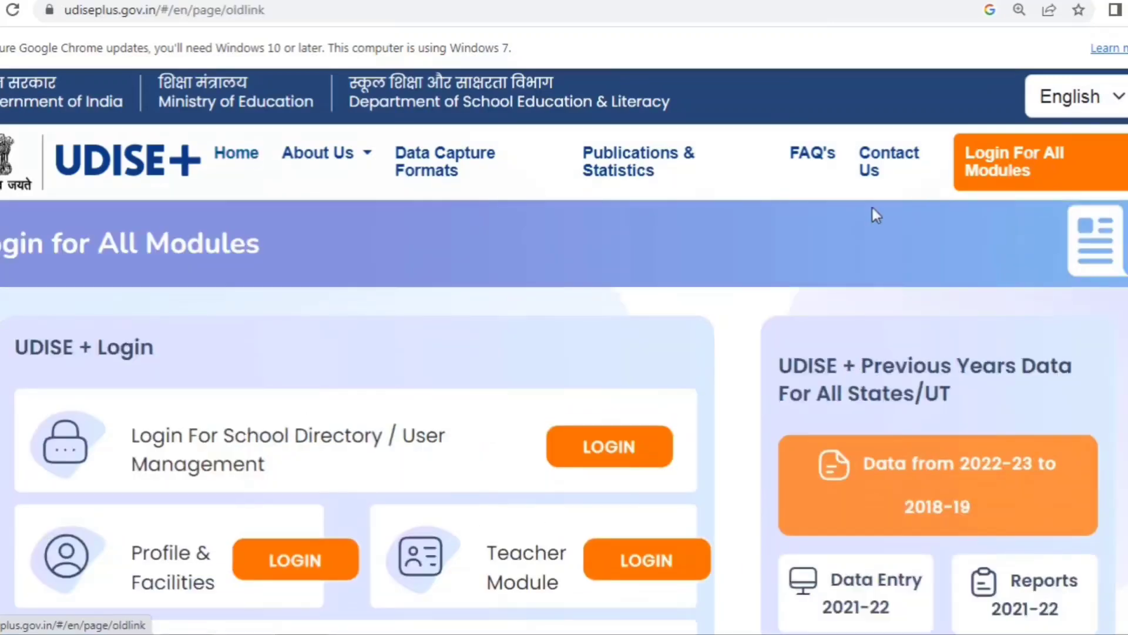
scroll(591, 302, down, 3)
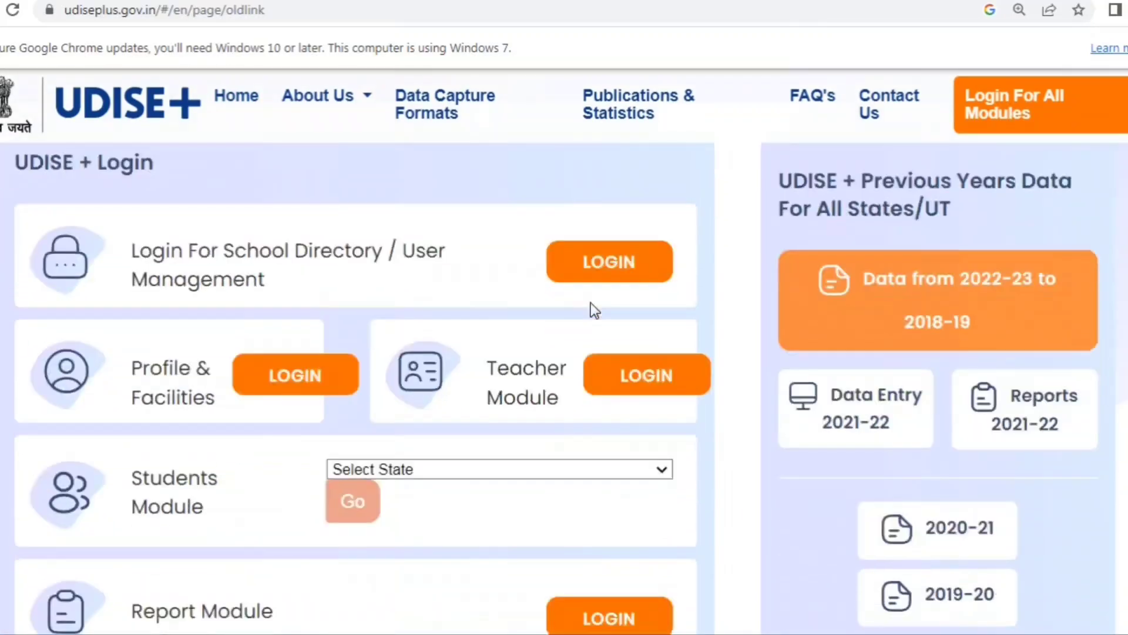
scroll(501, 386, down, 2)
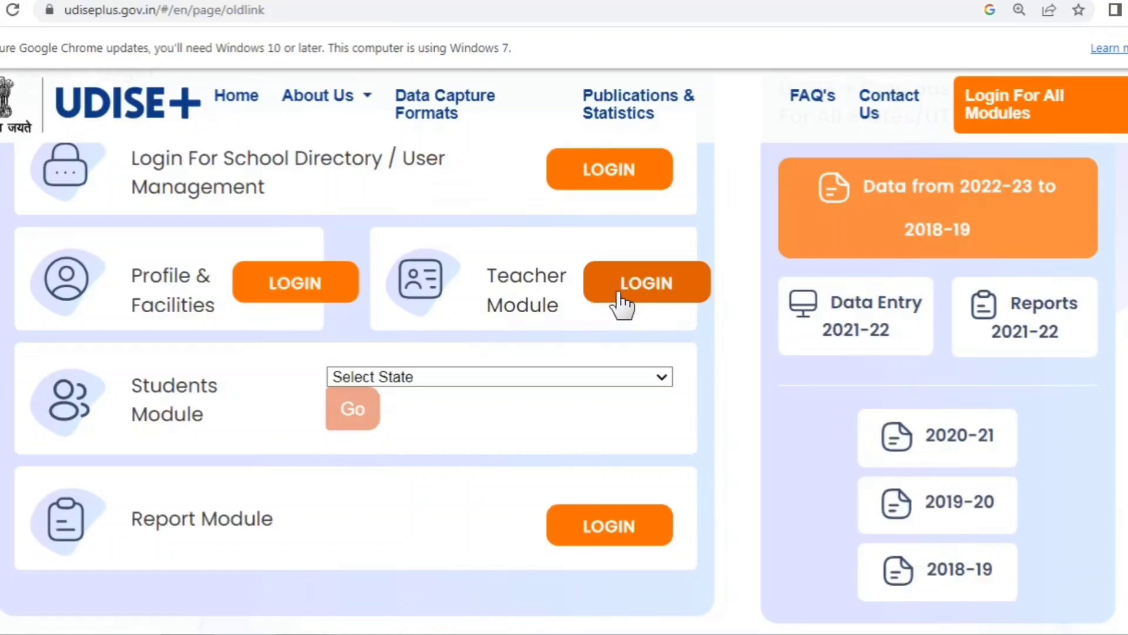
Step: Sign in to the Teacher Module with the saved school credentials and the displayed captcha
click(657, 288)
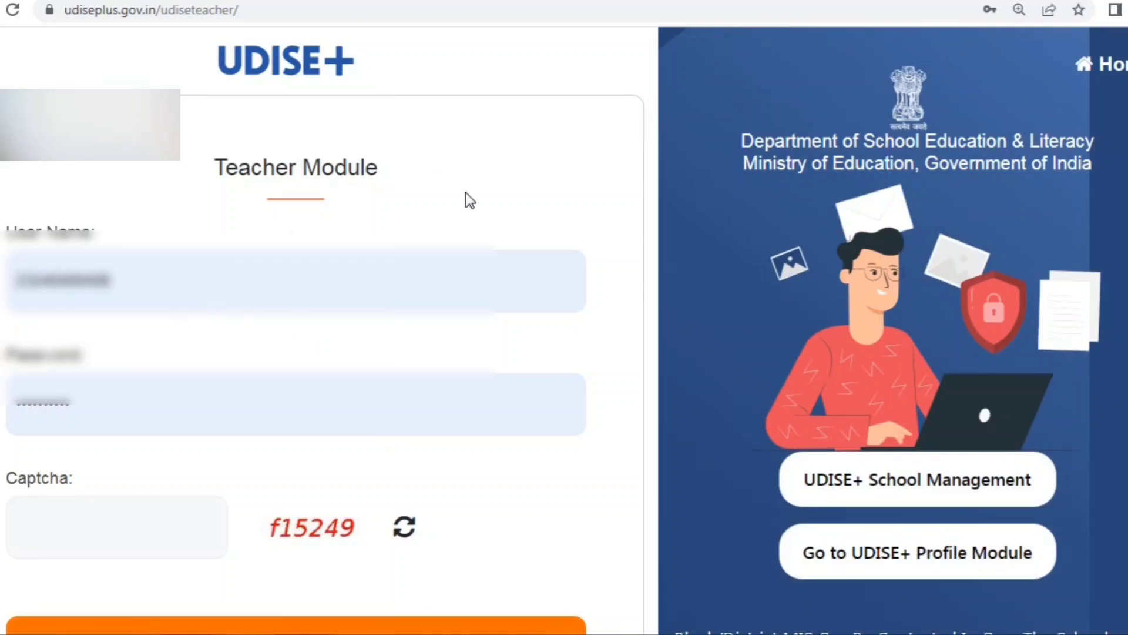
scroll(468, 199, down, 3)
scroll(464, 199, up, 3)
scroll(238, 247, down, 3)
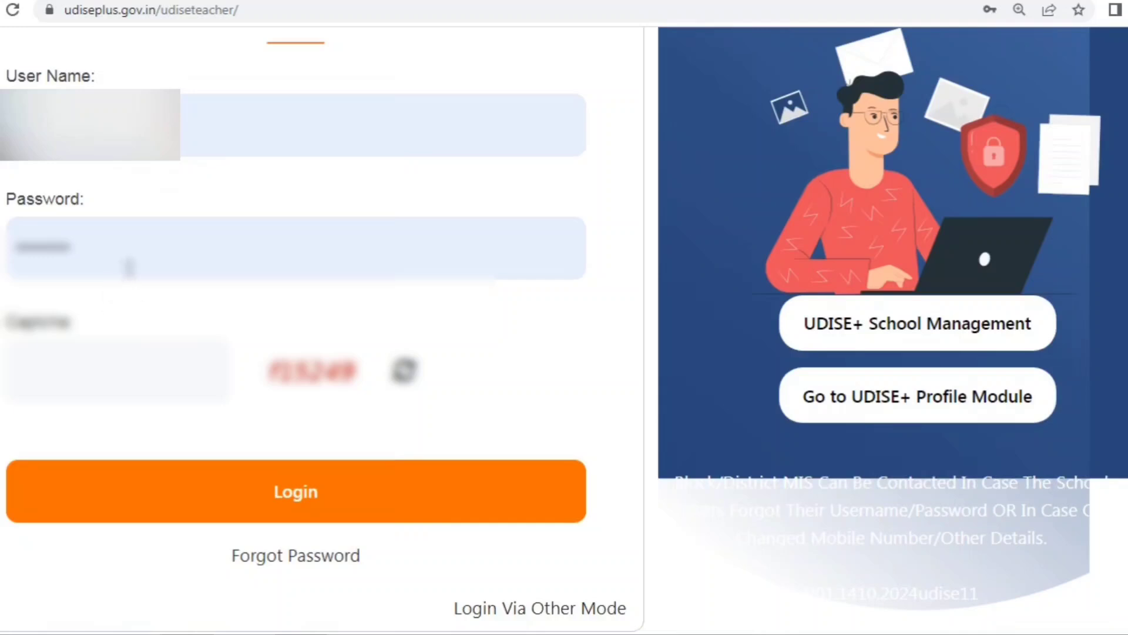
click(108, 373)
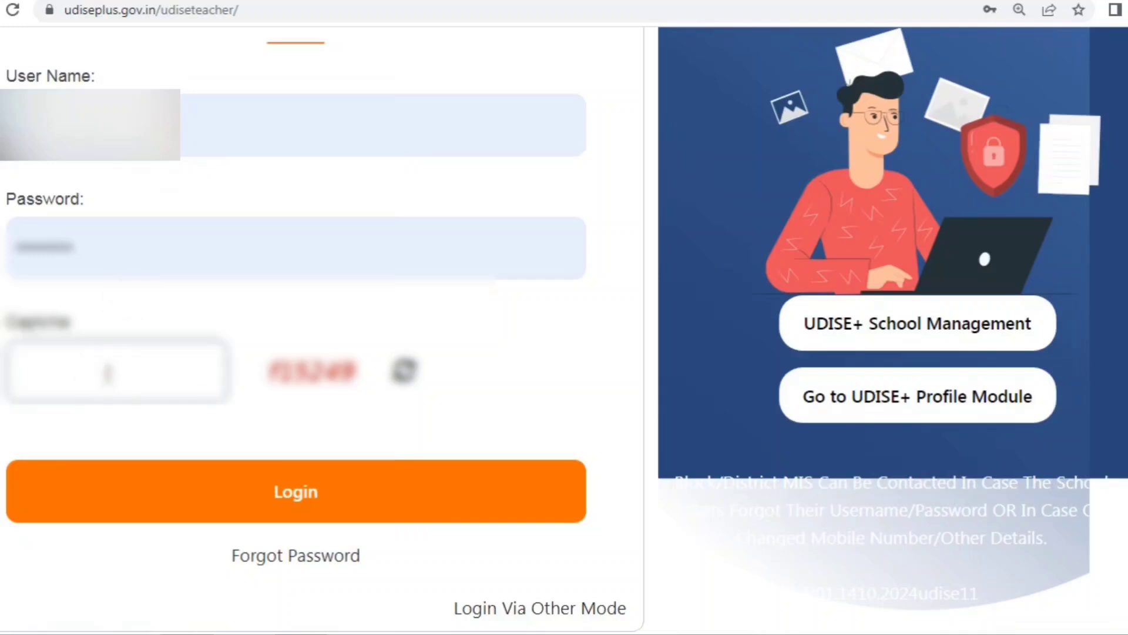
text(f15)
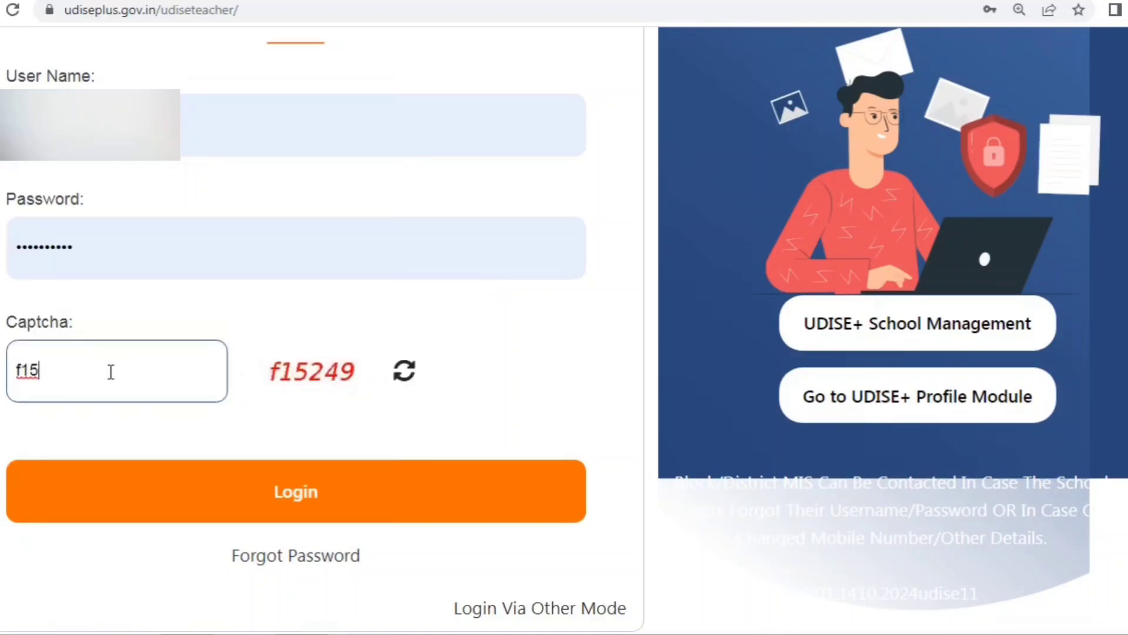
text(249)
click(184, 492)
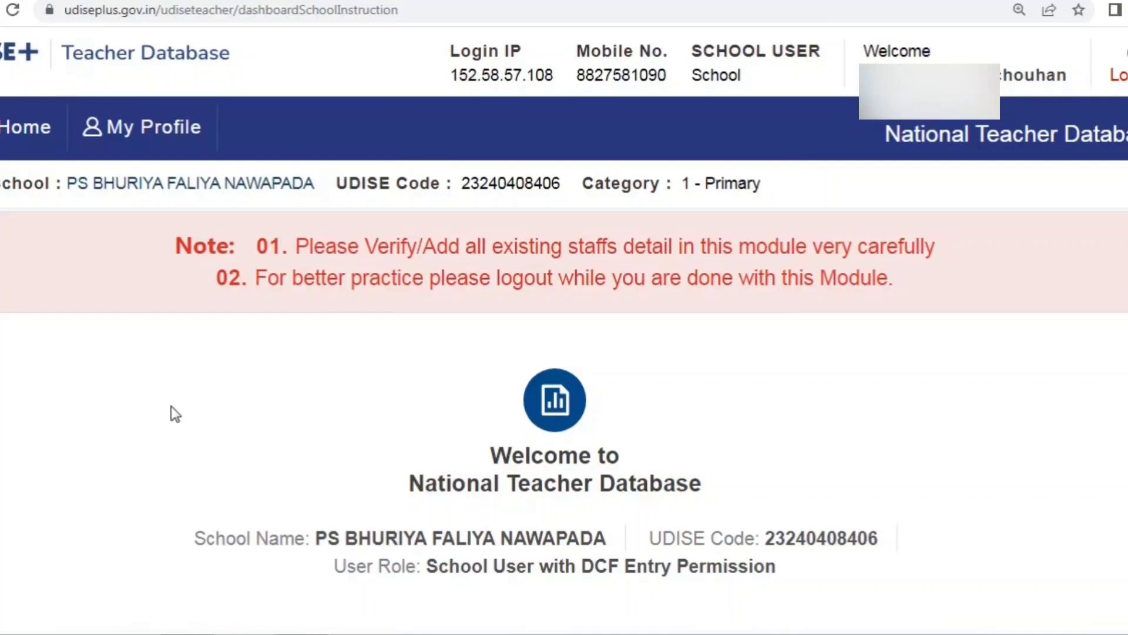
Step: Open the Summary Report from the Teaching/Non-Teaching/VTP DCF card's Go button
scroll(175, 413, down, 3)
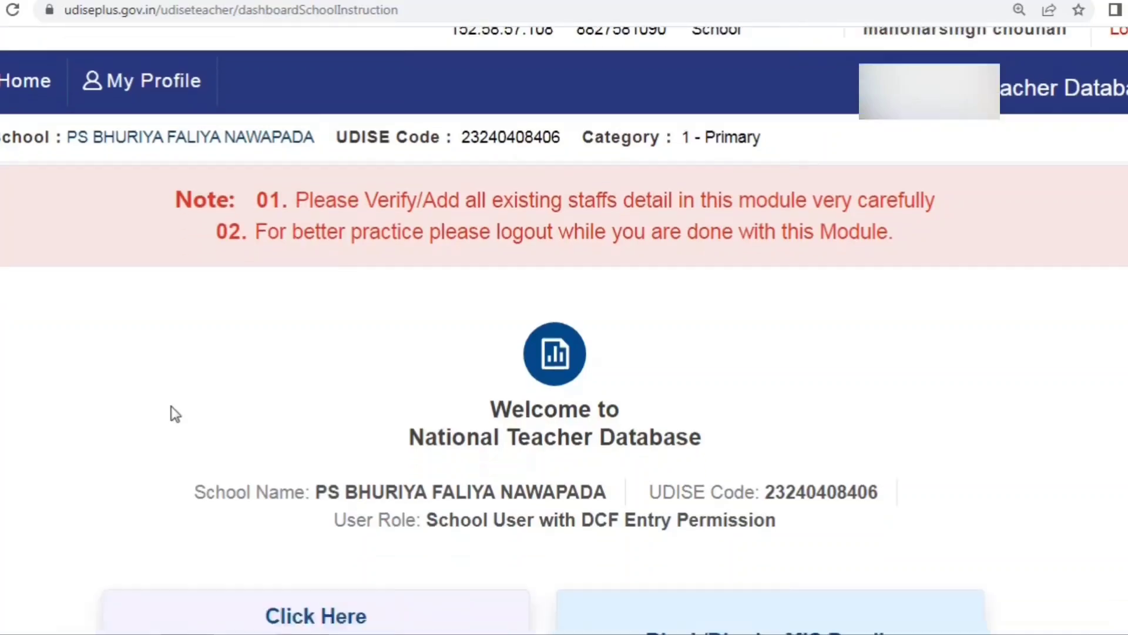
scroll(175, 413, down, 3)
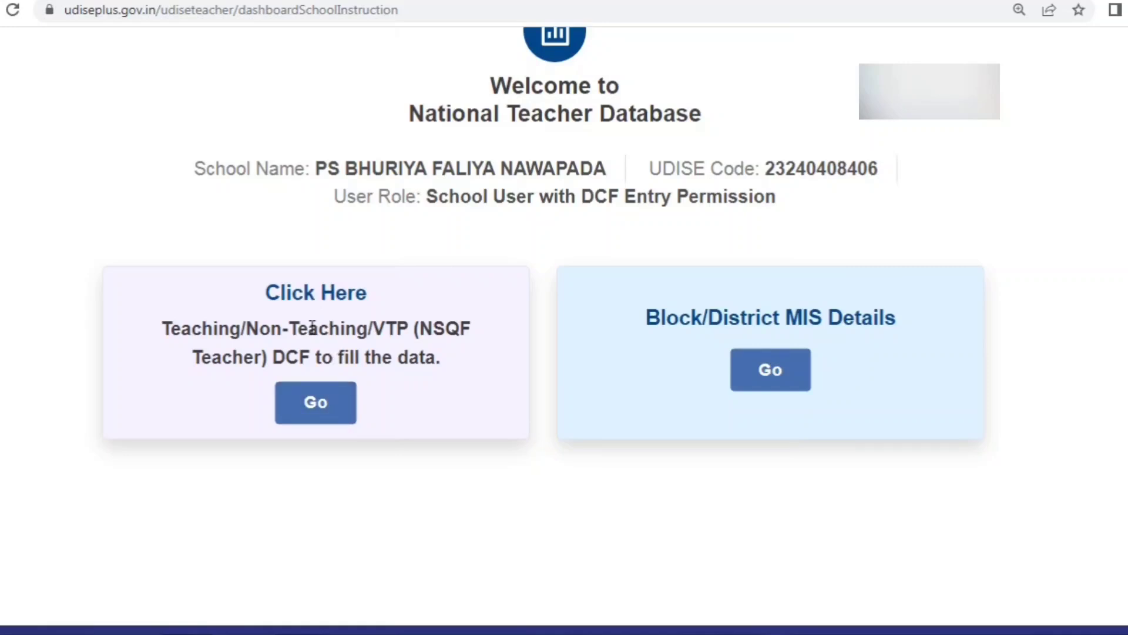
click(322, 413)
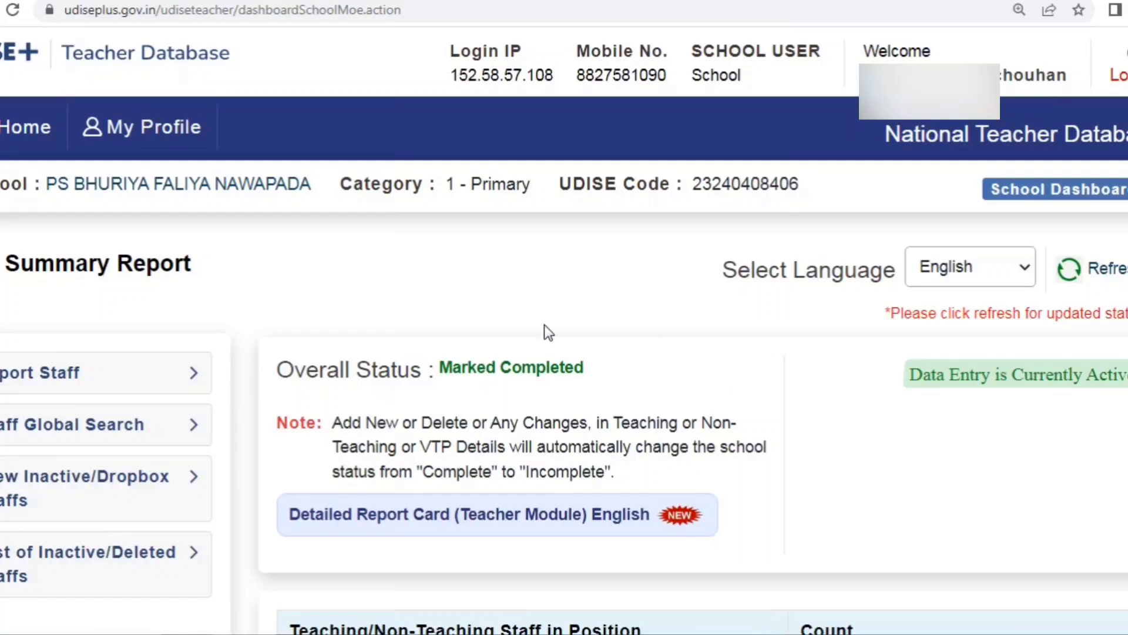
click(1004, 269)
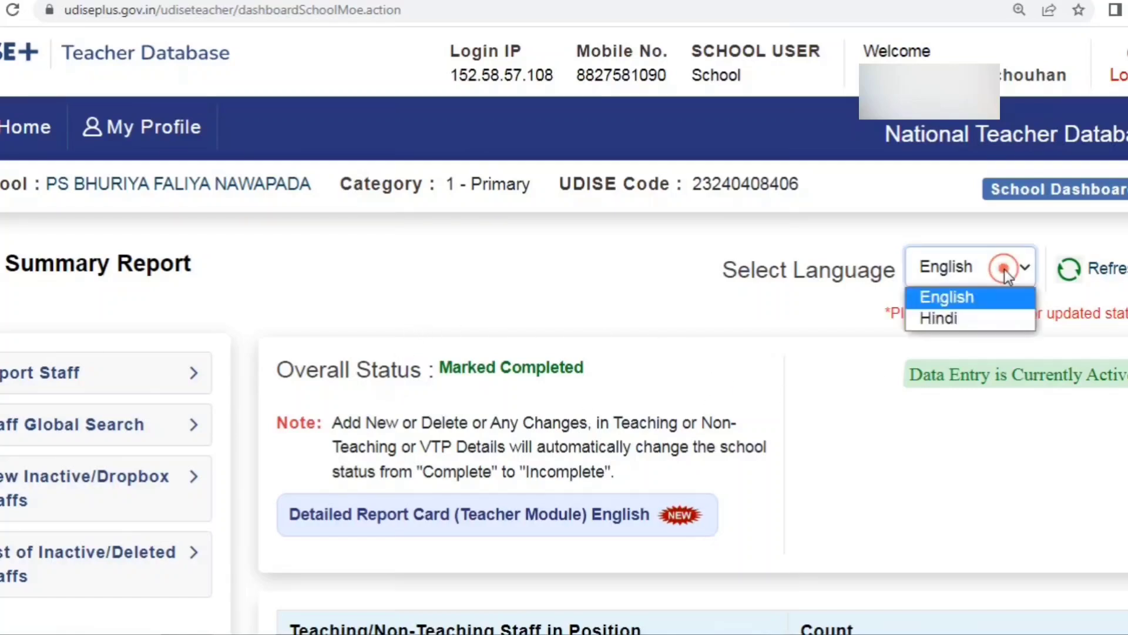
click(953, 316)
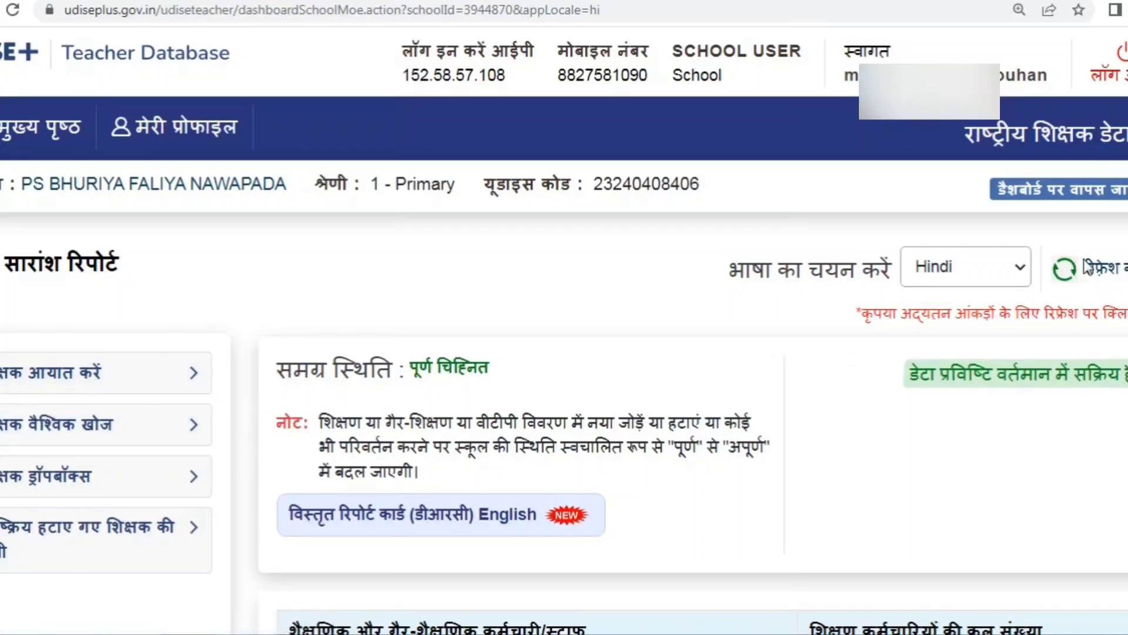
click(957, 277)
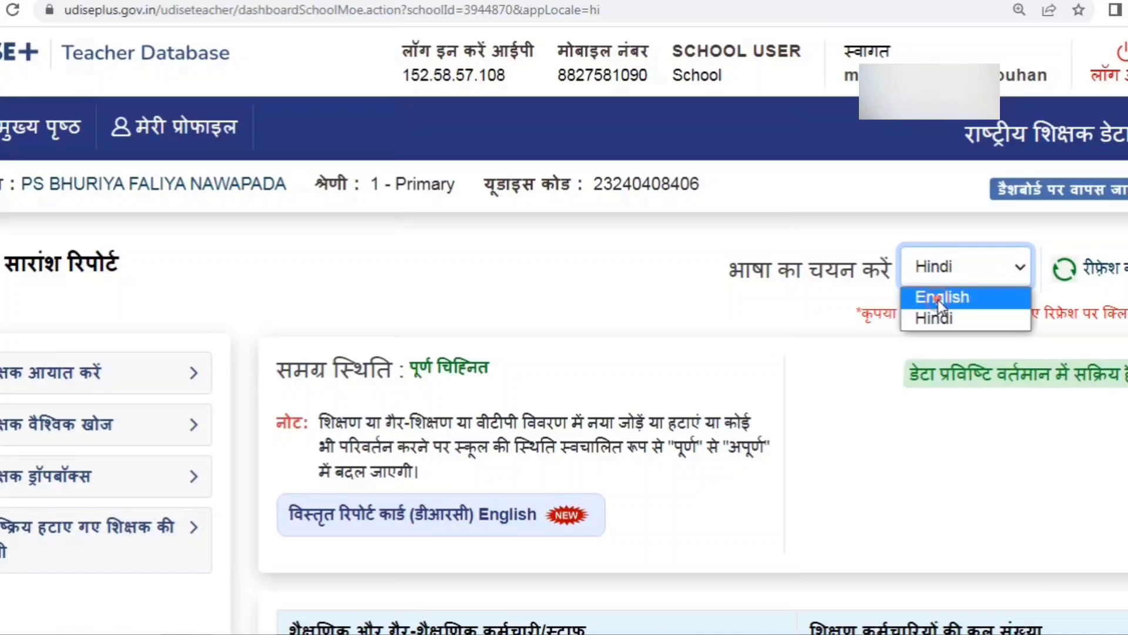
click(939, 298)
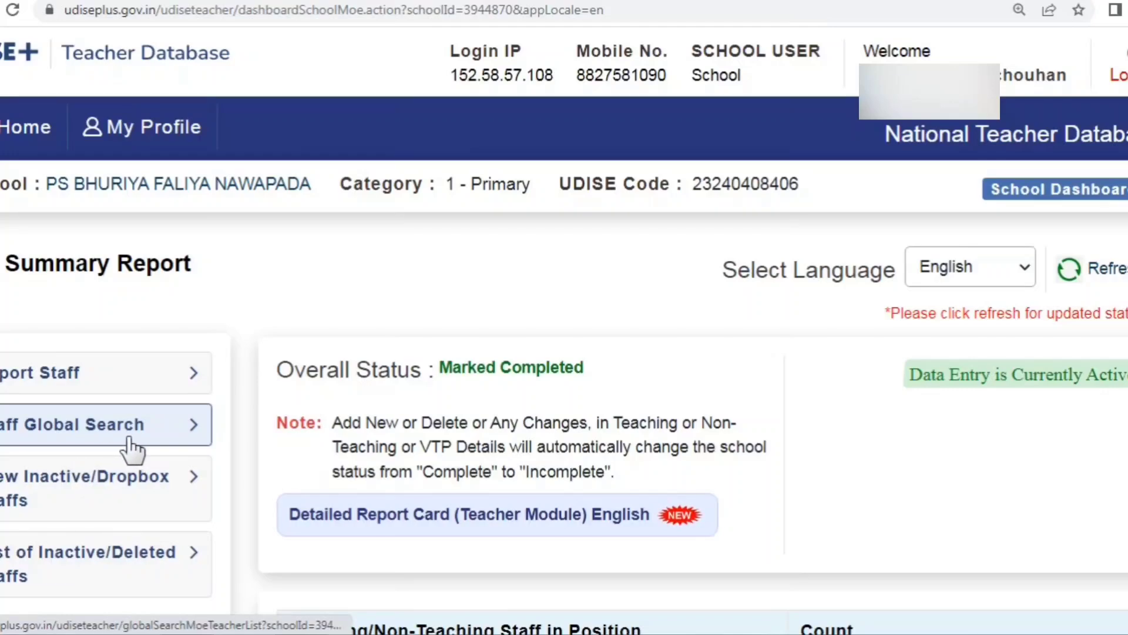
Step: Scroll to the staff table to confirm 3 teaching staff with no incomplete records
scroll(130, 450, down, 3)
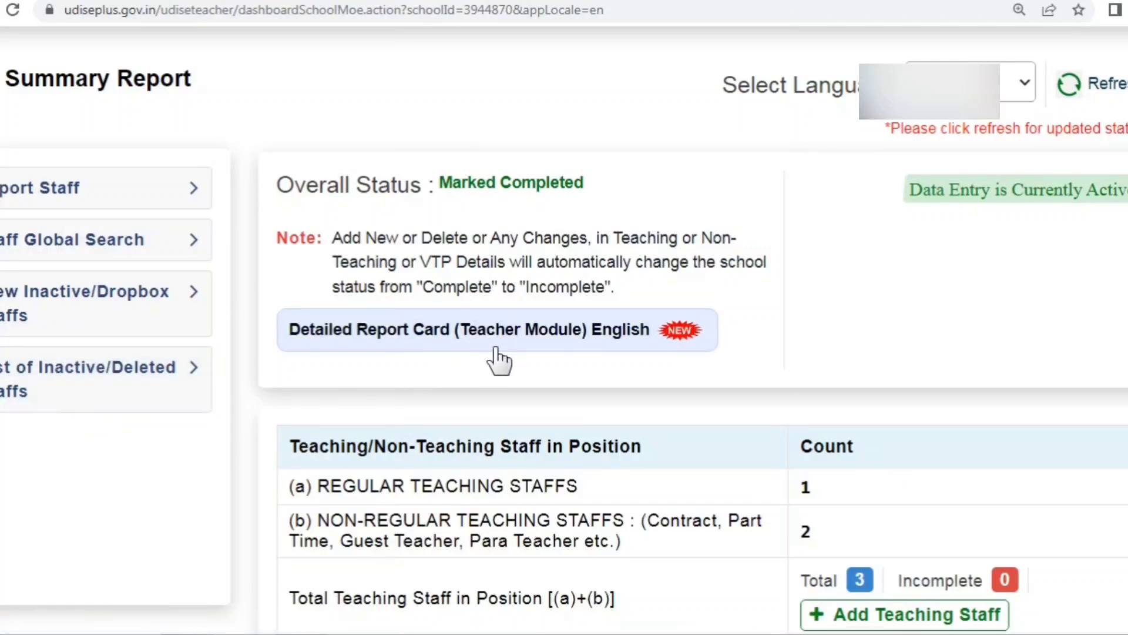
scroll(499, 360, down, 2)
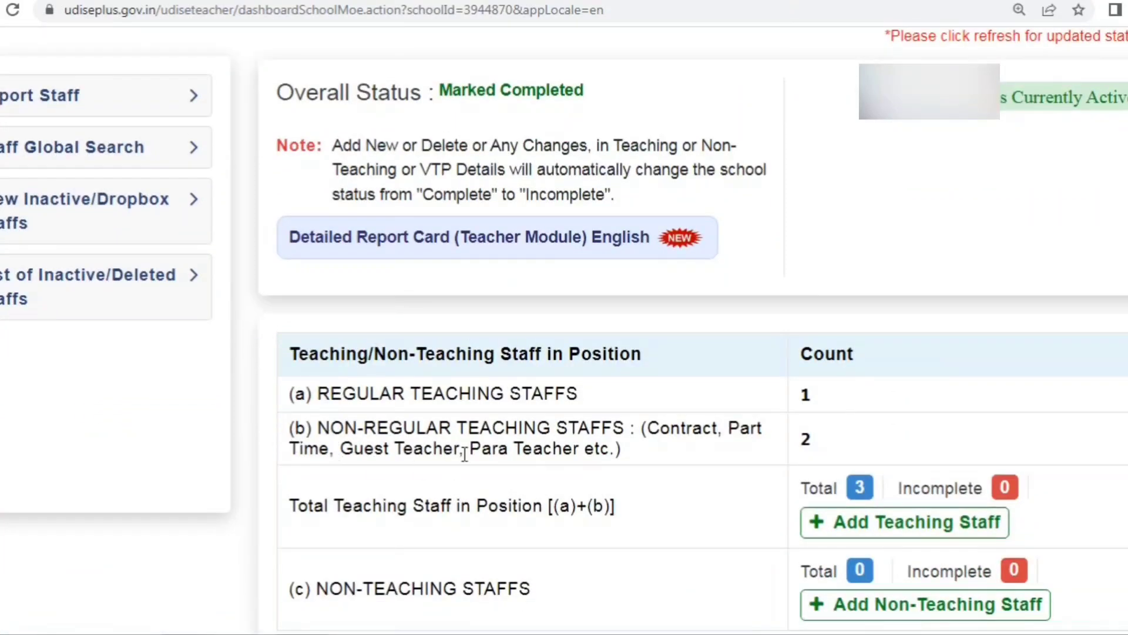
scroll(462, 448, down, 4)
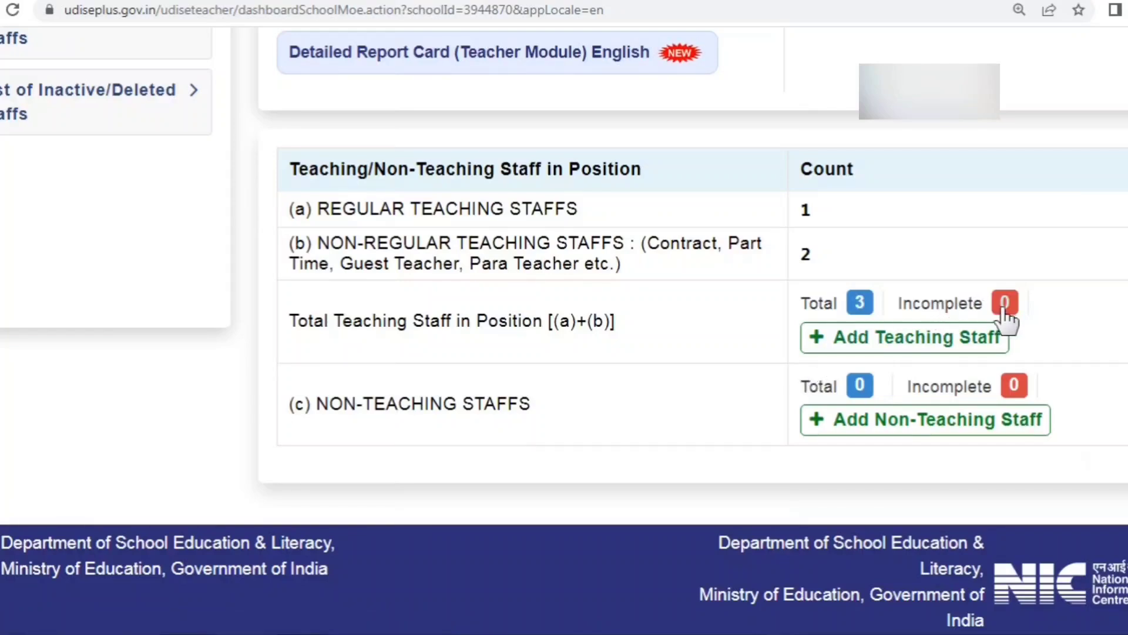
click(1005, 303)
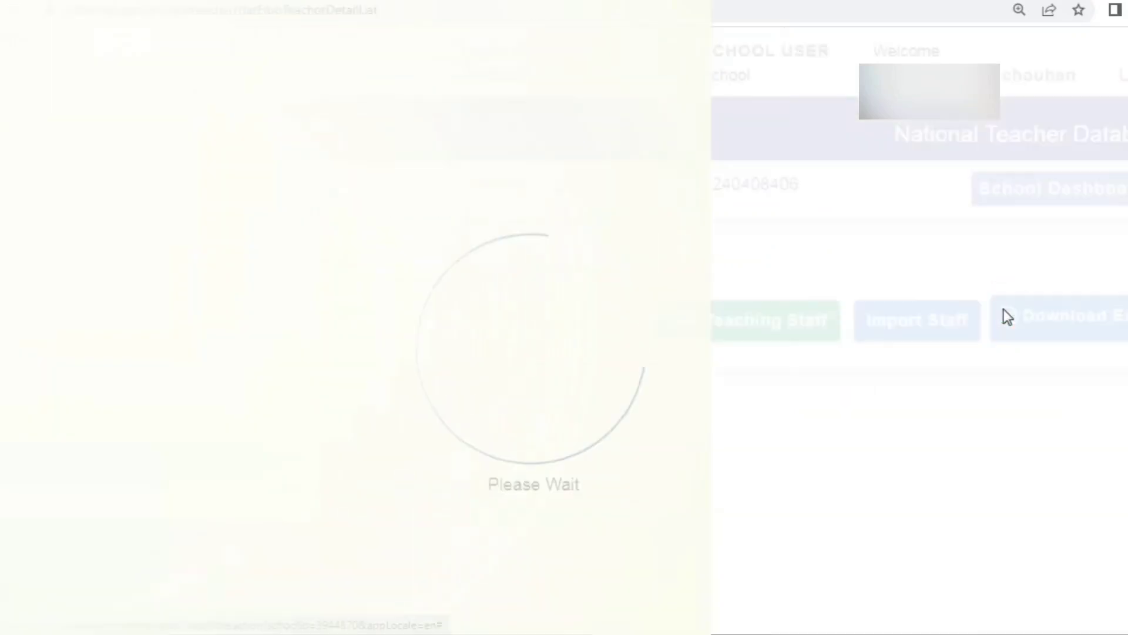
scroll(584, 456, down, 8)
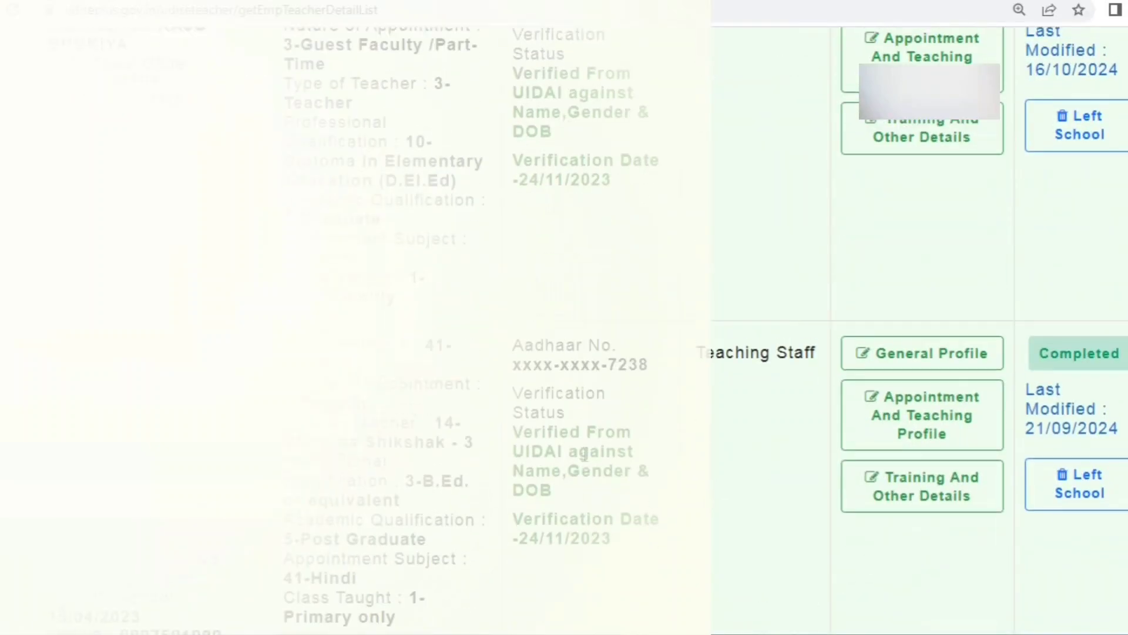
scroll(585, 452, up, 6)
scroll(585, 454, down, 2)
scroll(585, 454, down, 3)
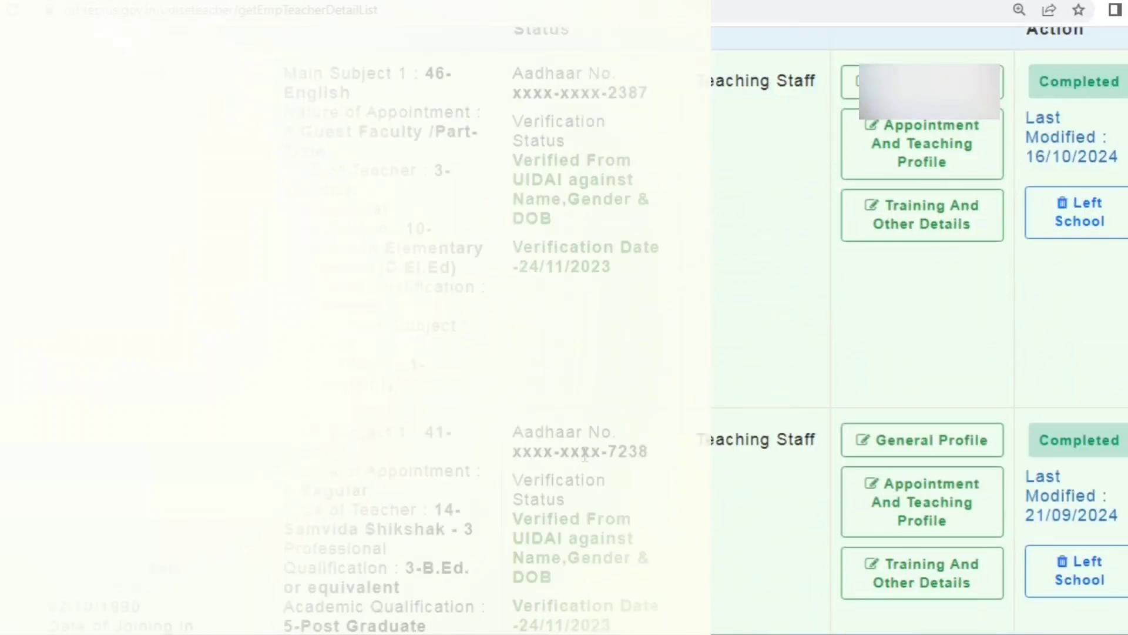
scroll(599, 446, up, 3)
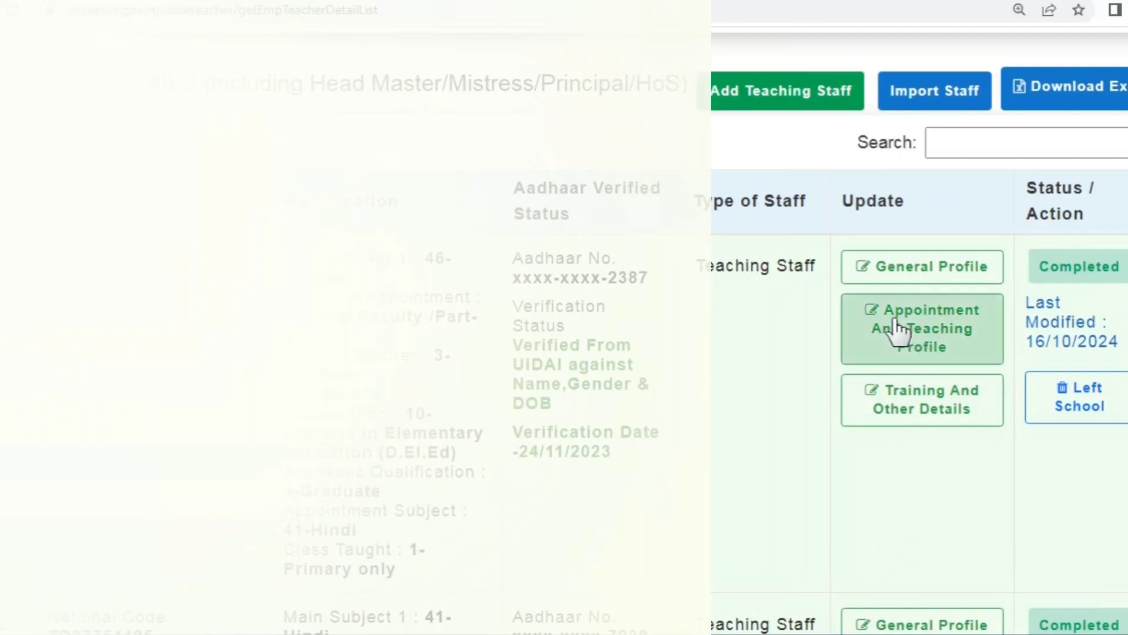
click(921, 274)
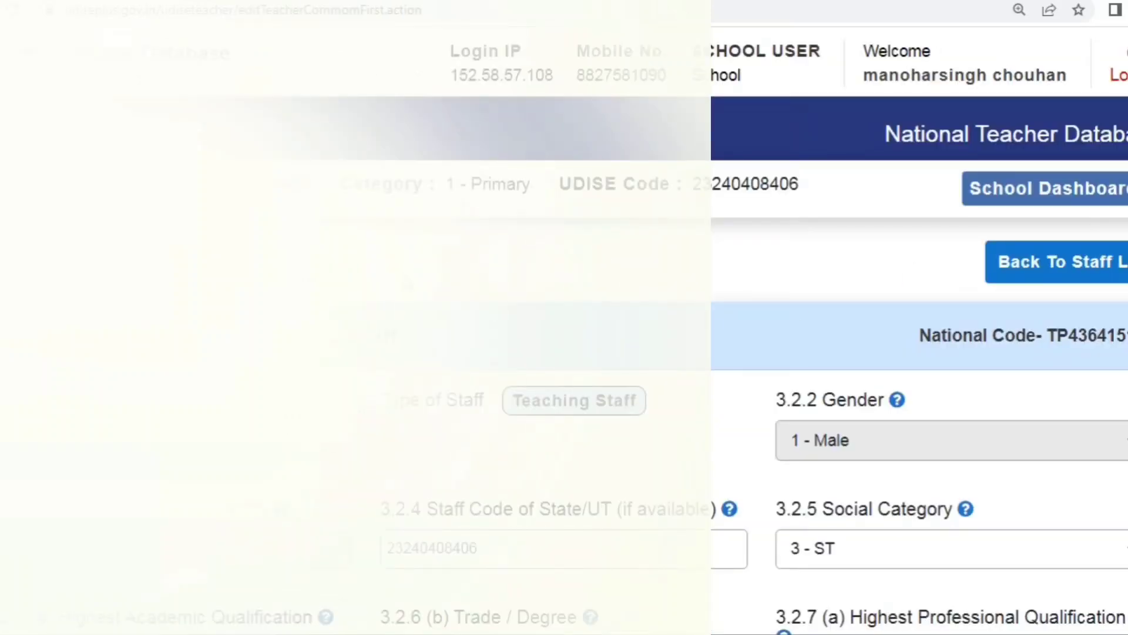
scroll(658, 329, down, 2)
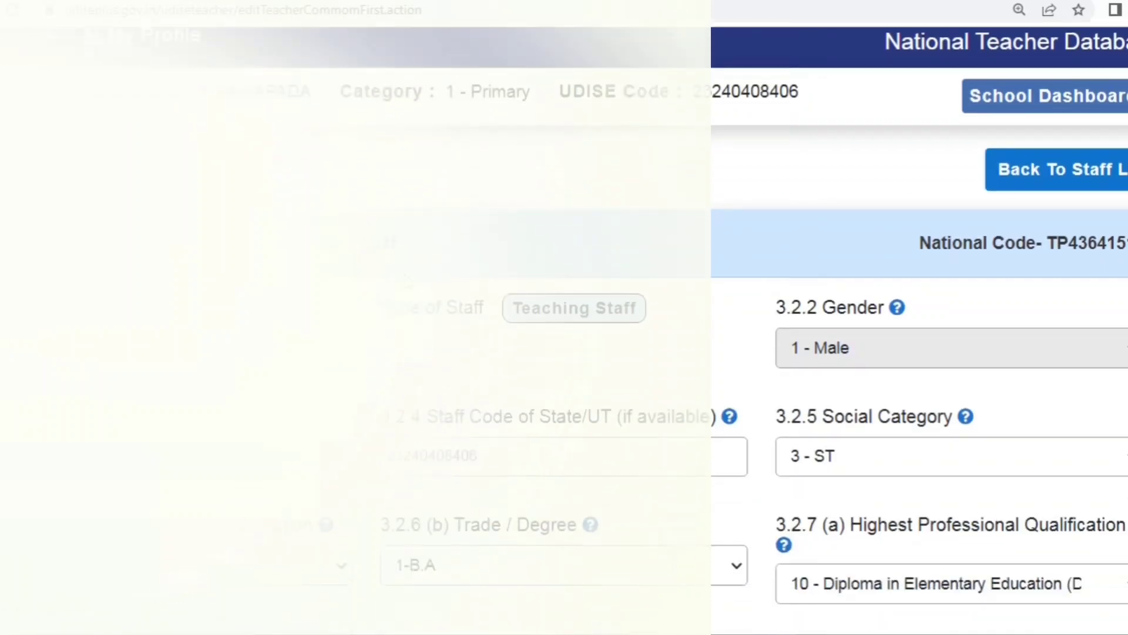
scroll(658, 329, down, 2)
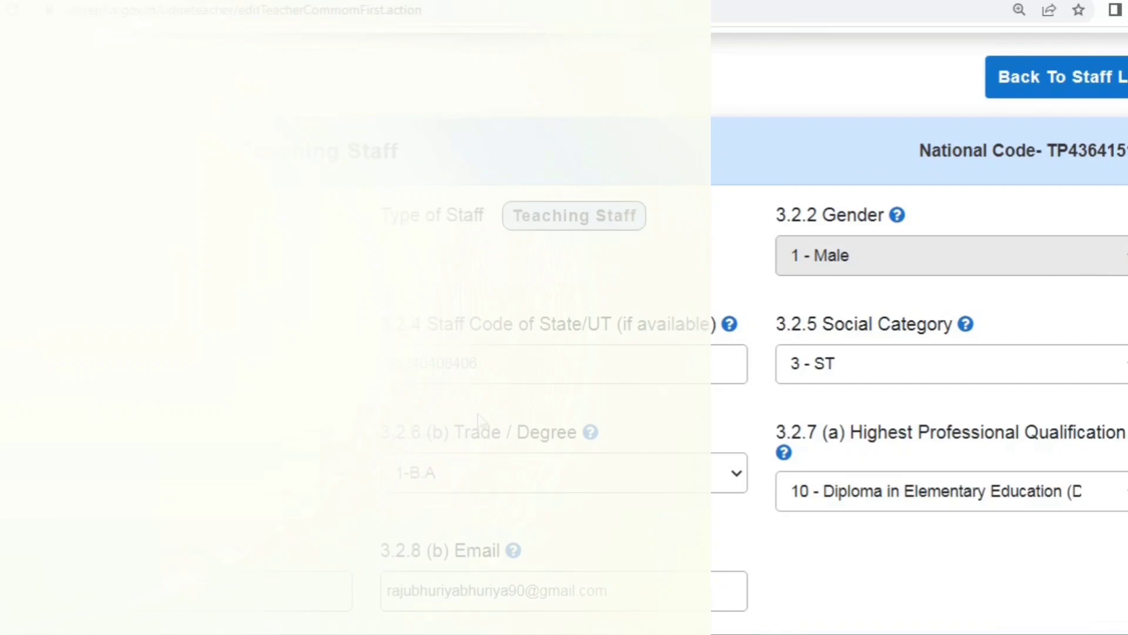
click(546, 371)
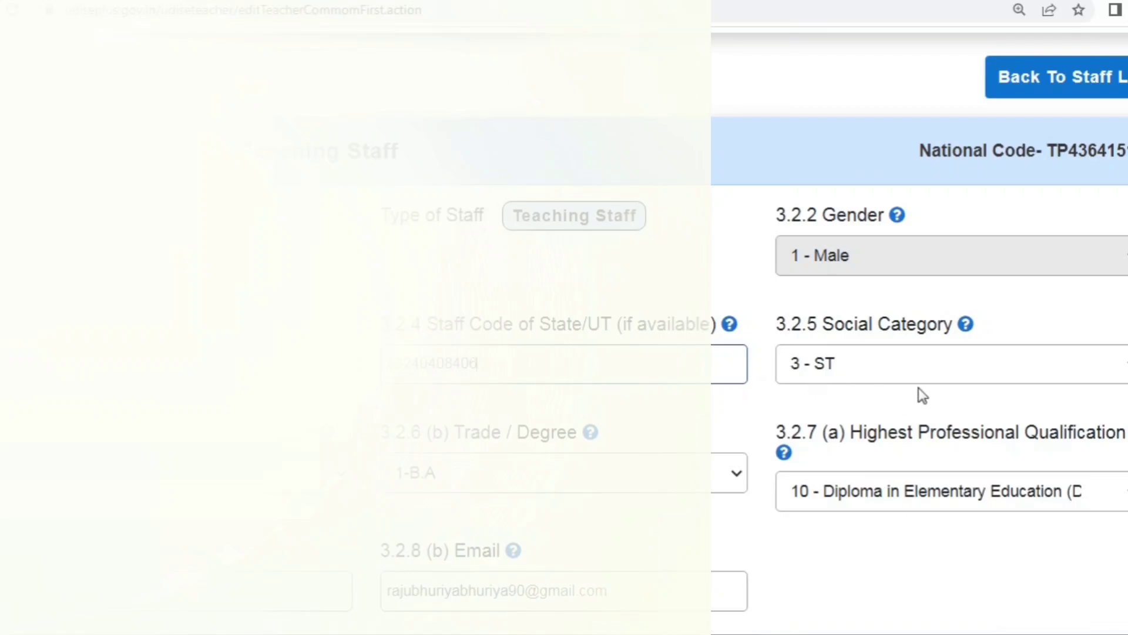
scroll(888, 372, down, 3)
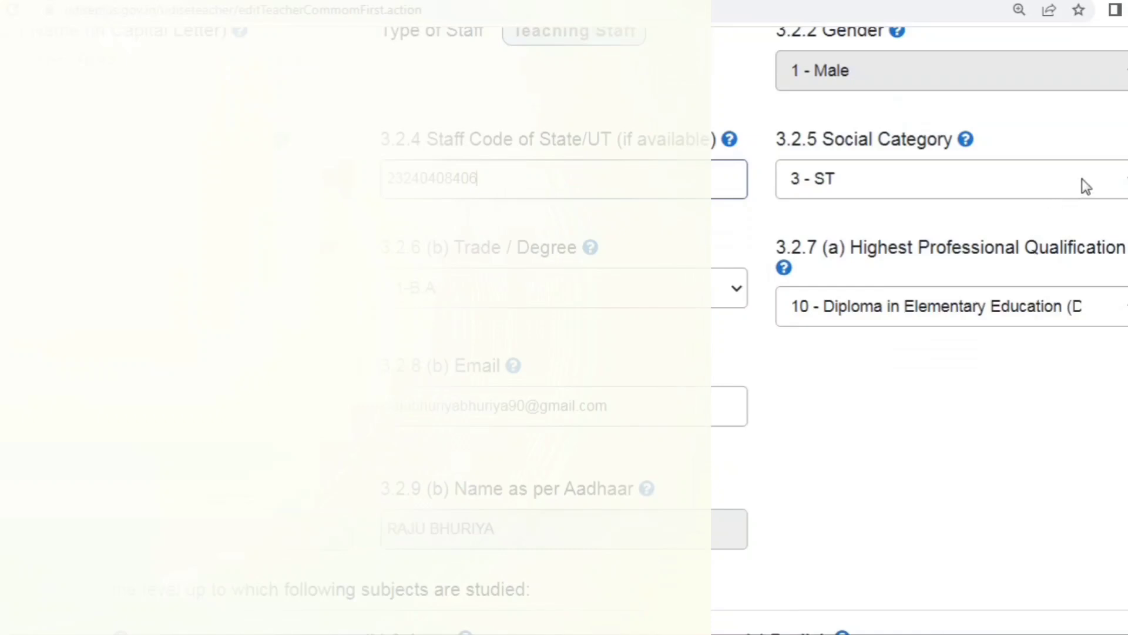
click(1081, 178)
click(1081, 179)
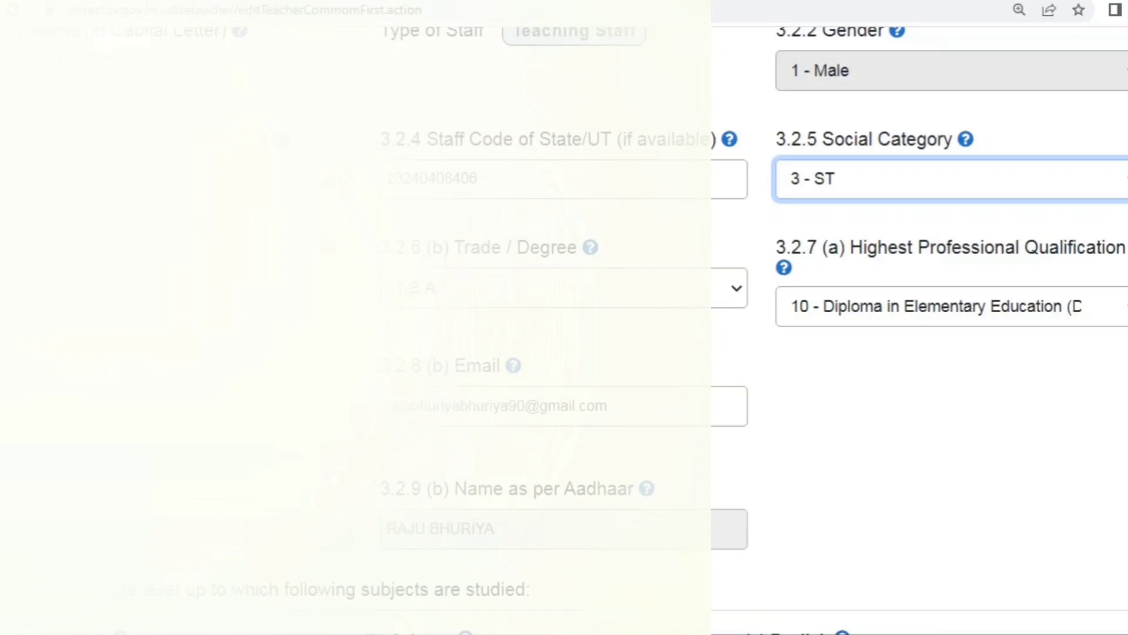
click(317, 405)
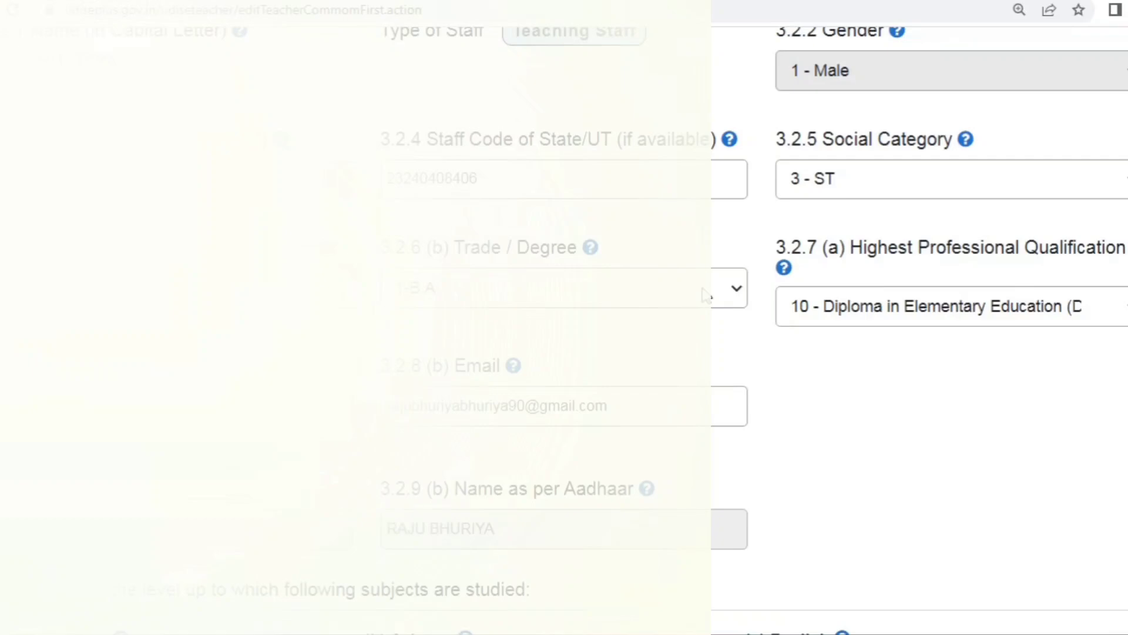
click(736, 292)
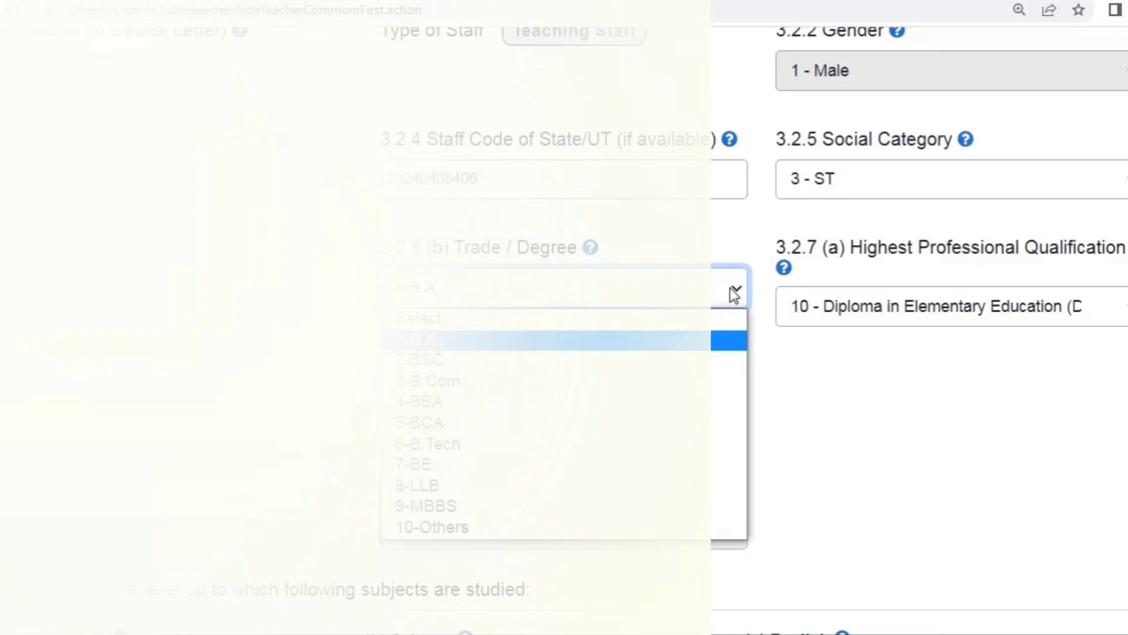
click(871, 359)
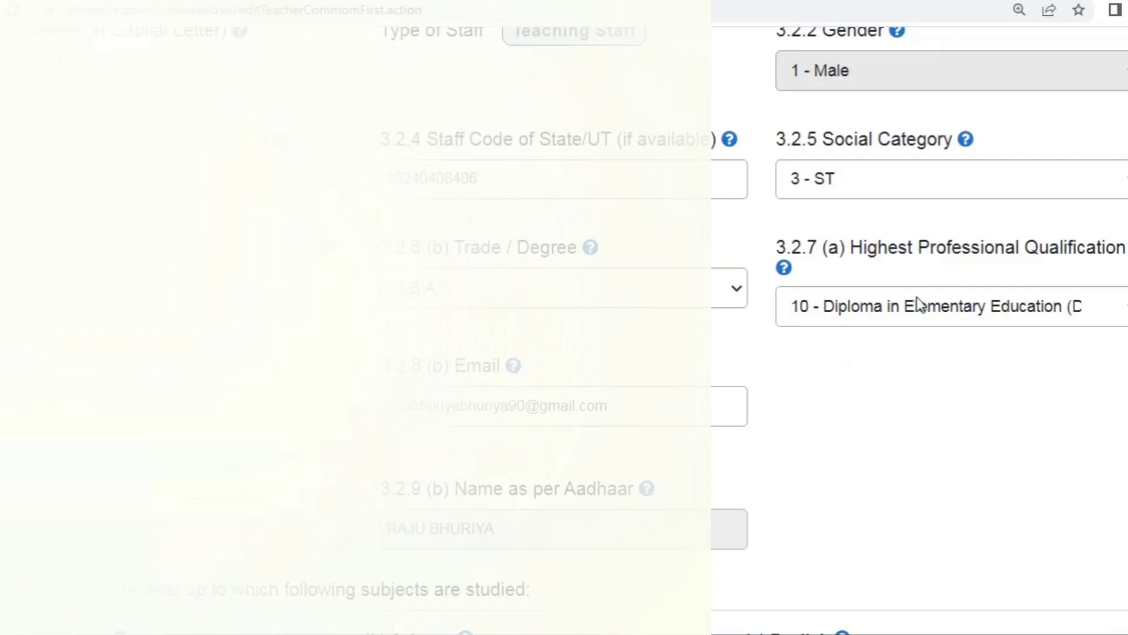
click(1125, 313)
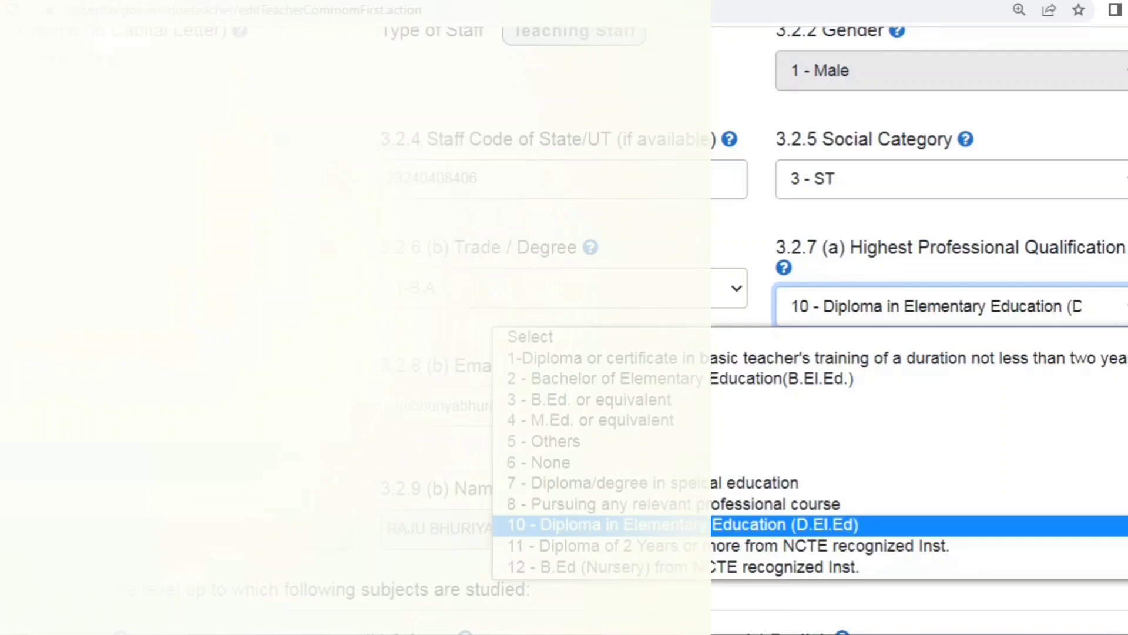
click(1116, 311)
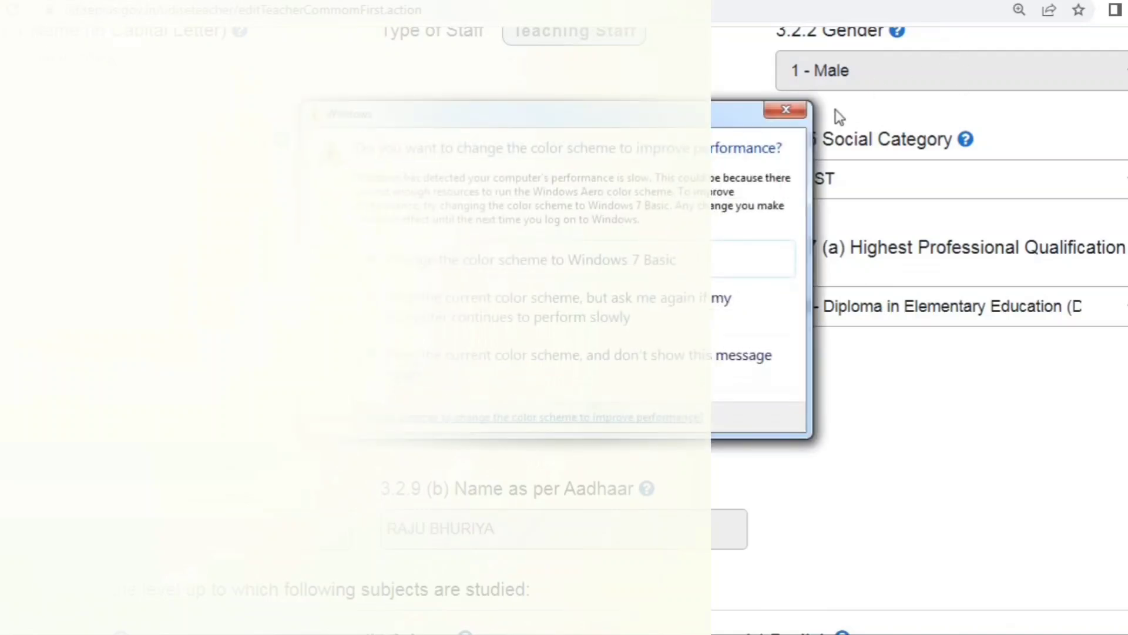
click(788, 110)
scroll(788, 110, down, 2)
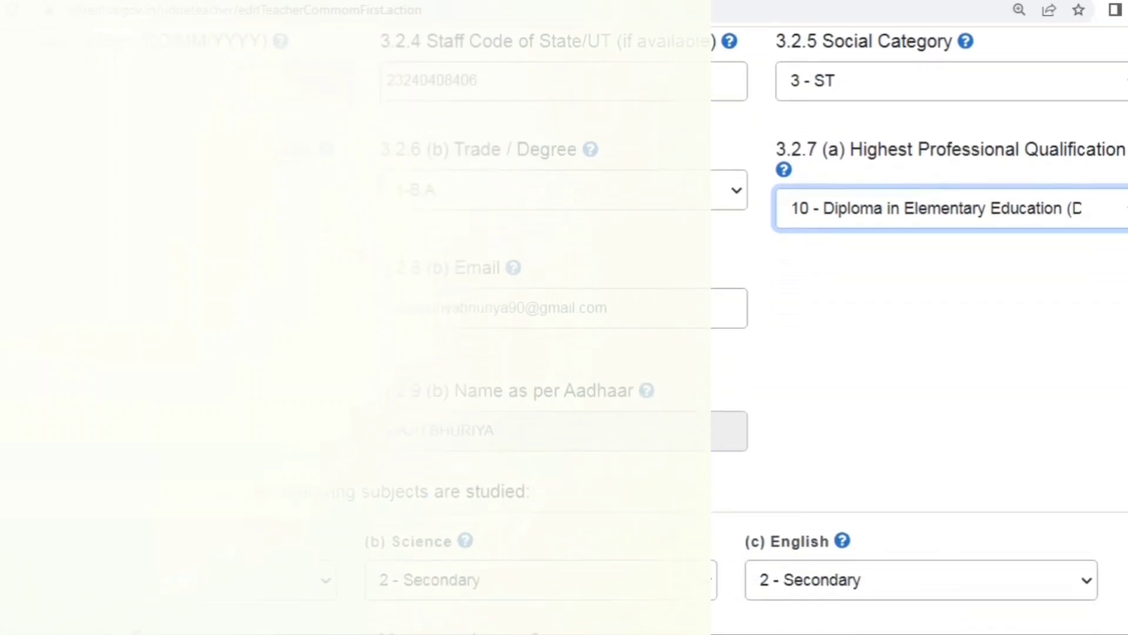
scroll(917, 317, down, 2)
scroll(916, 317, down, 2)
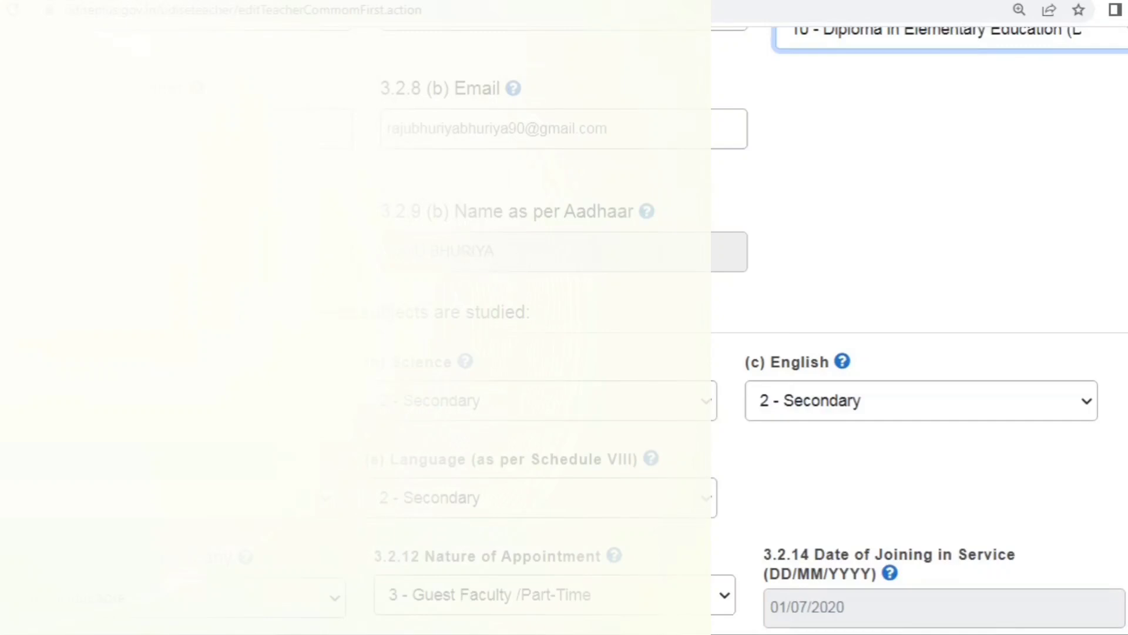
scroll(917, 318, down, 4)
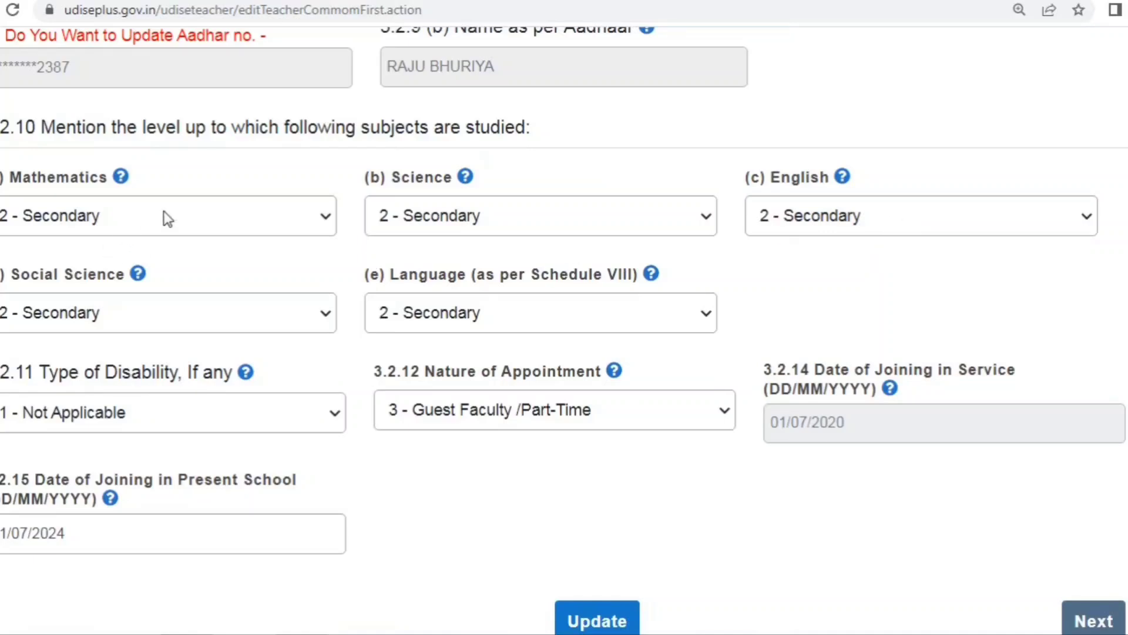
click(249, 213)
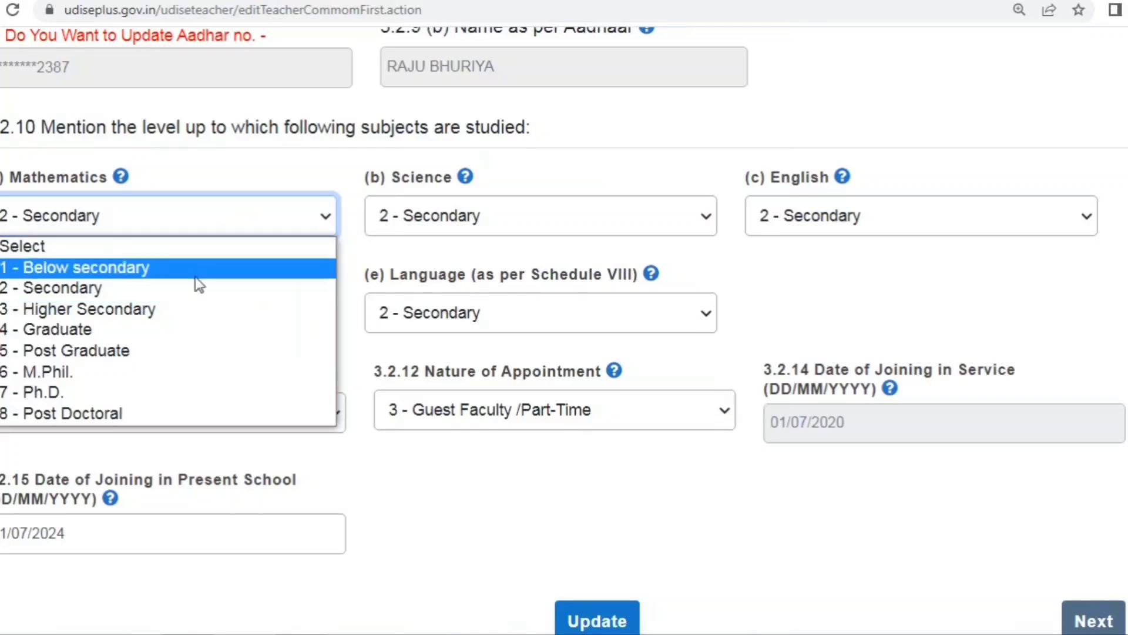
click(198, 164)
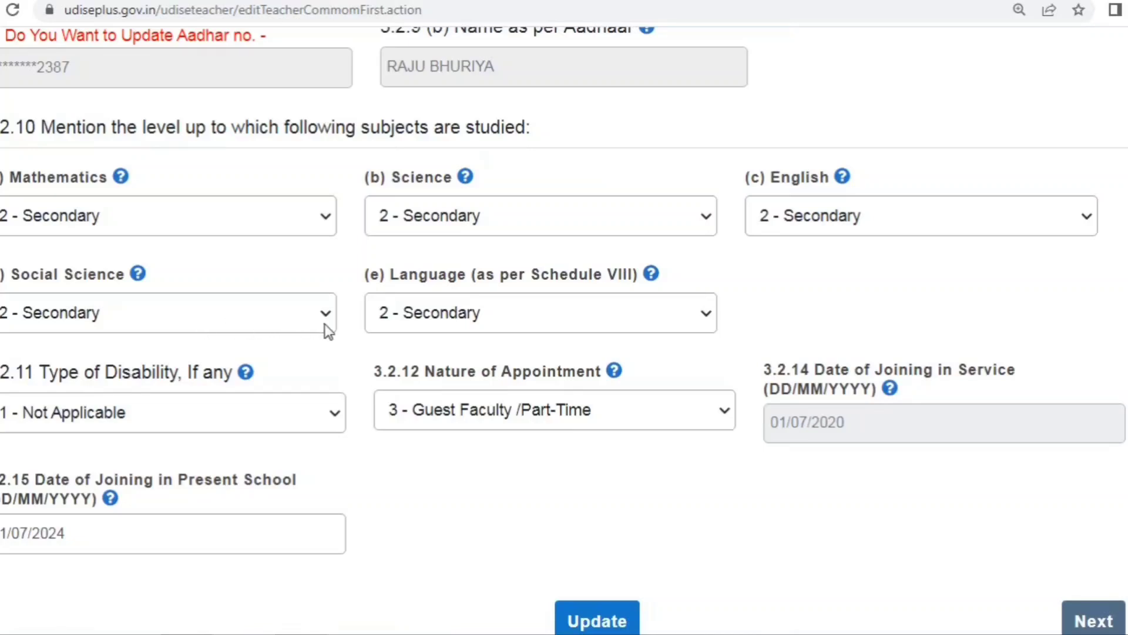
scroll(151, 320, down, 3)
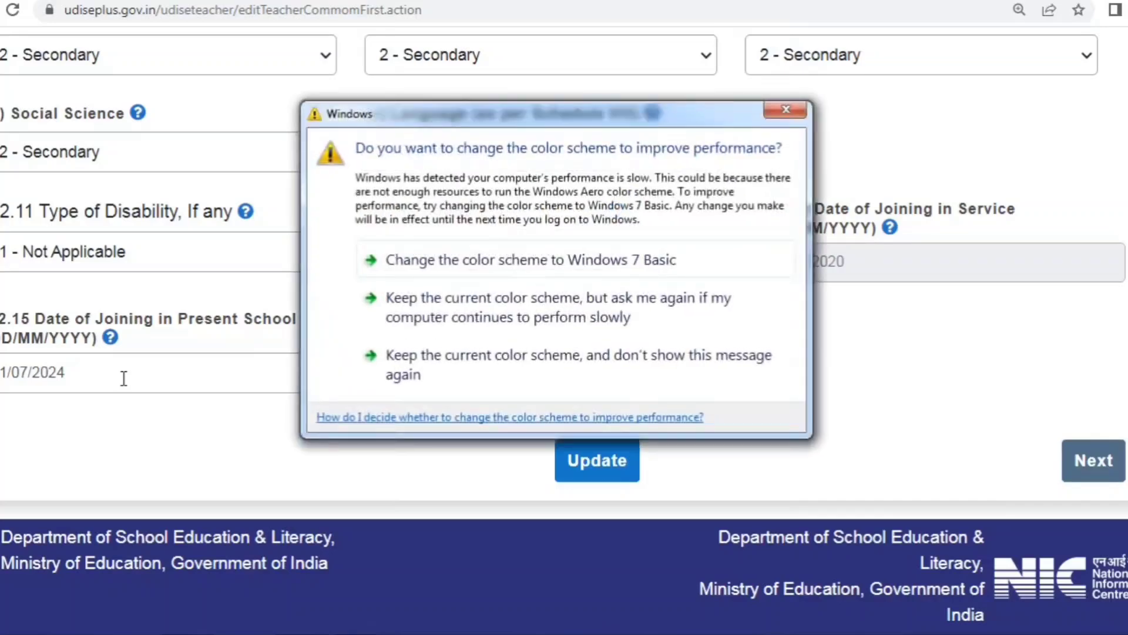
click(788, 109)
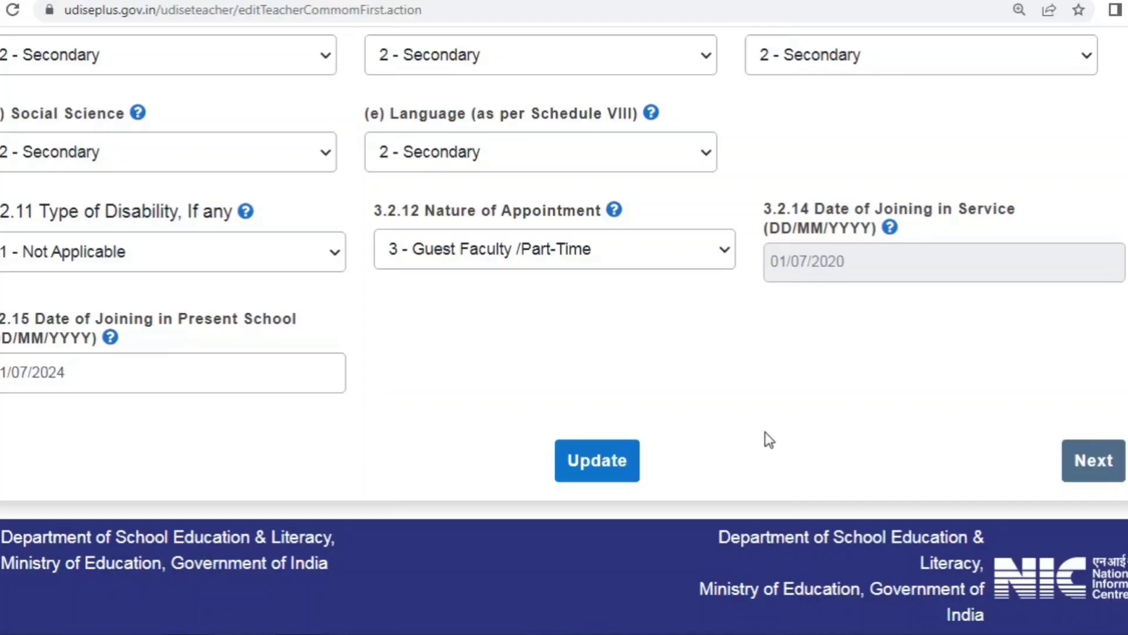
Step: Submit the General Profile with Update and check the record shows Completed in the staff list
click(587, 464)
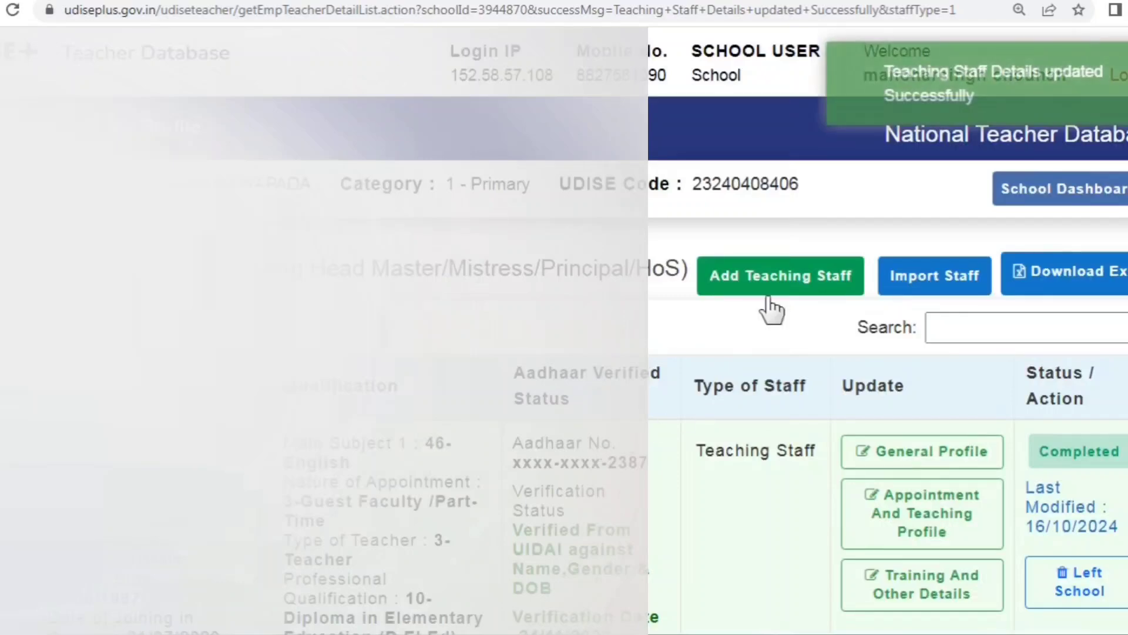
scroll(510, 452, down, 7)
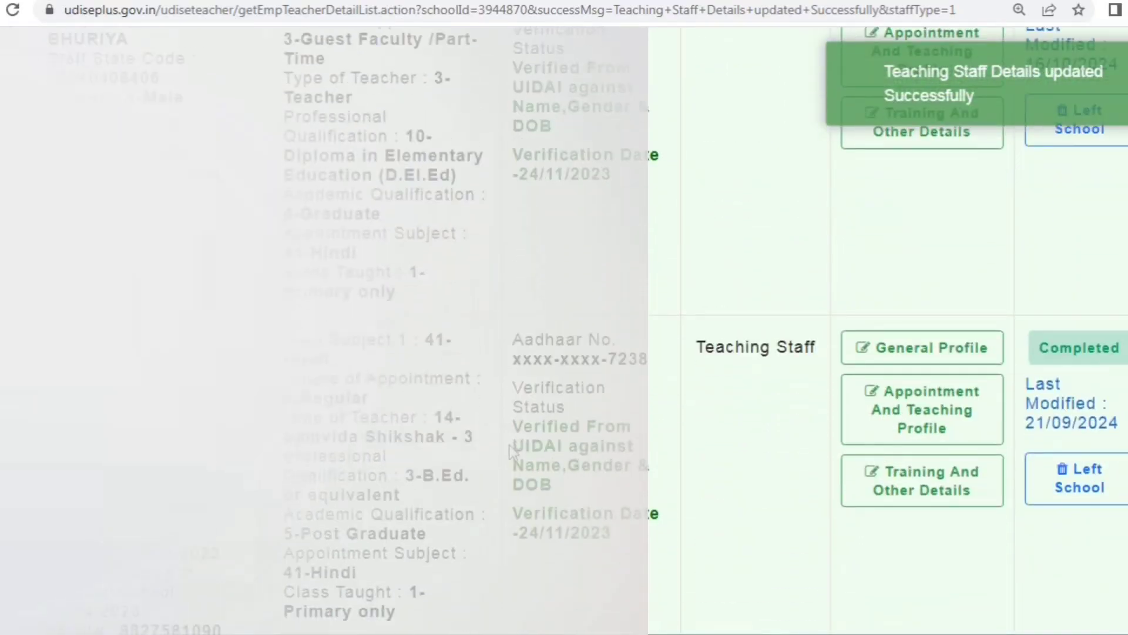
scroll(510, 453, up, 4)
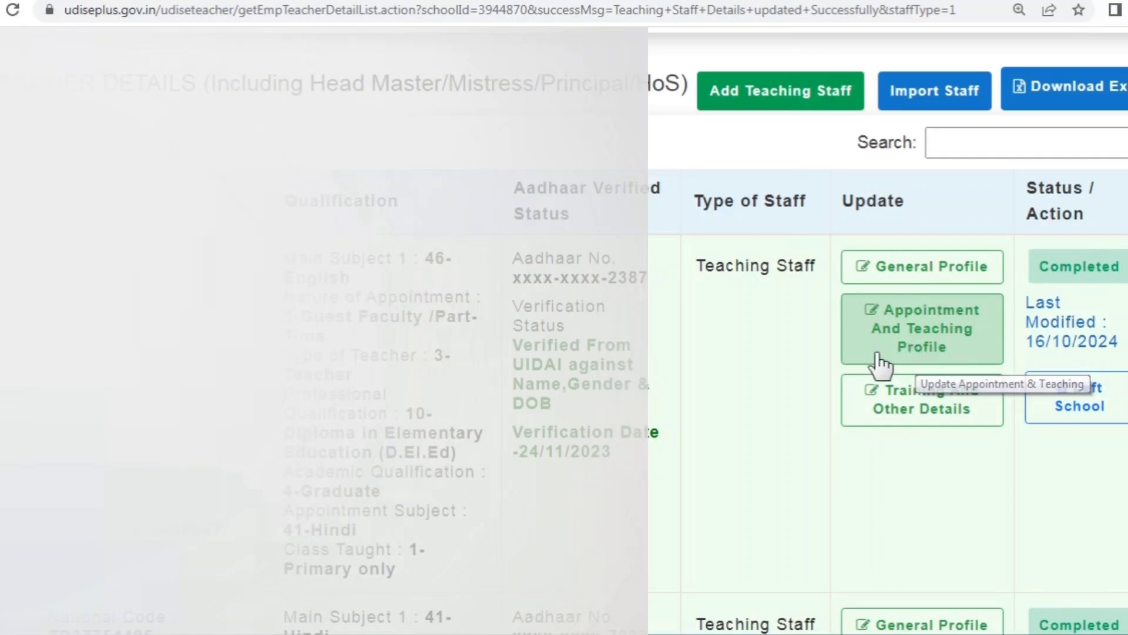
Step: Open the teacher's appointment and teaching profile, keeping Appointed for level as 1-PRT/Primary Teacher
click(899, 350)
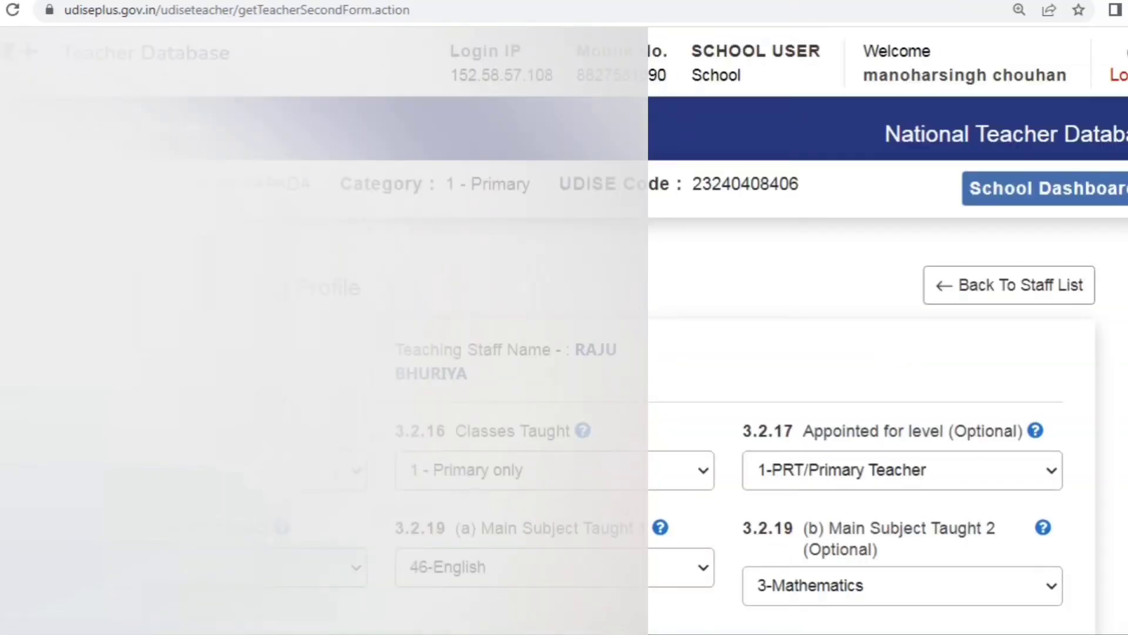
scroll(564, 329, down, 2)
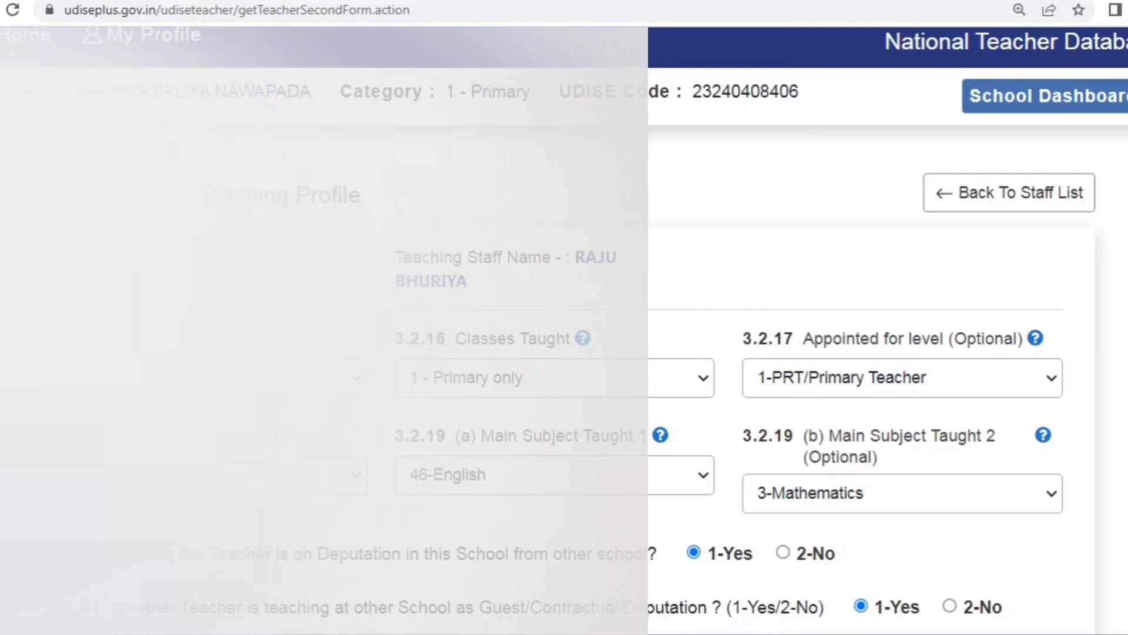
click(350, 385)
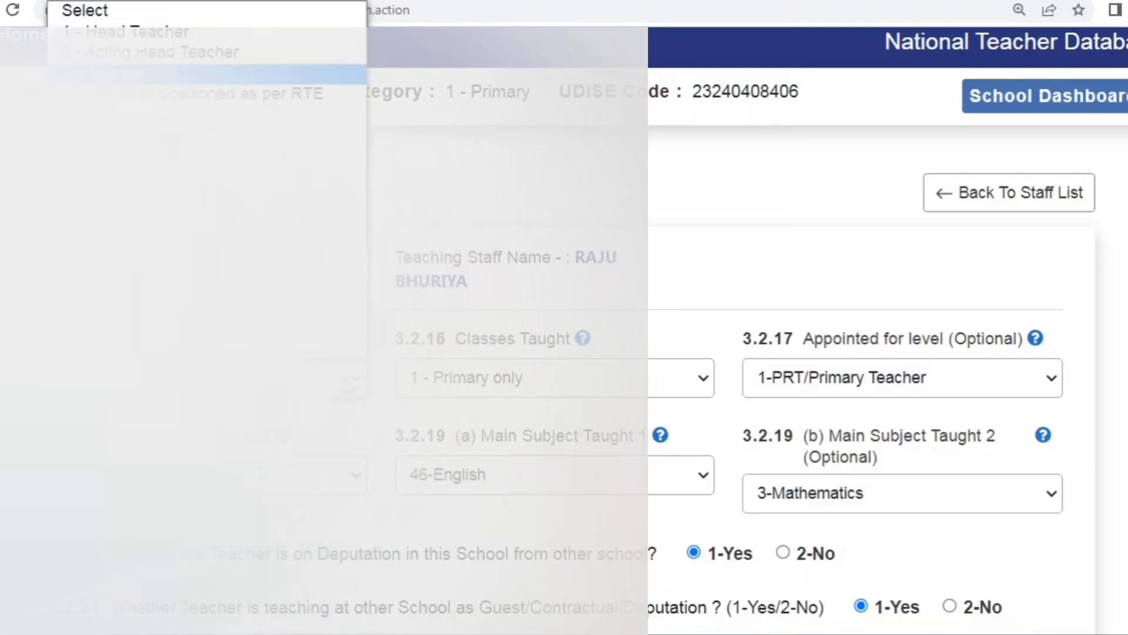
click(135, 73)
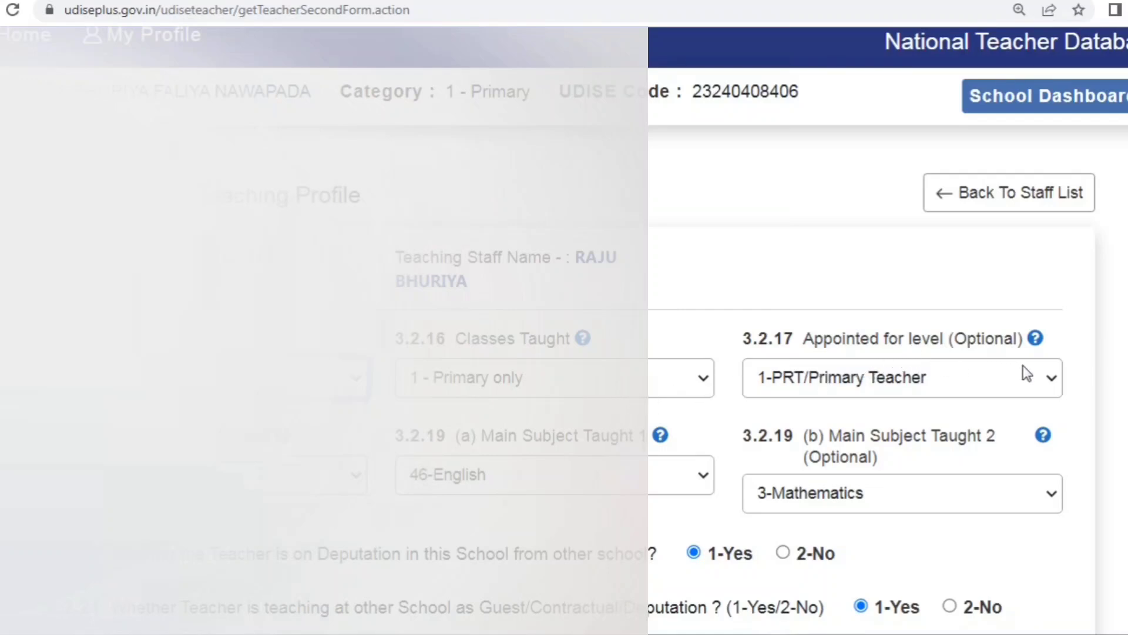
click(1050, 387)
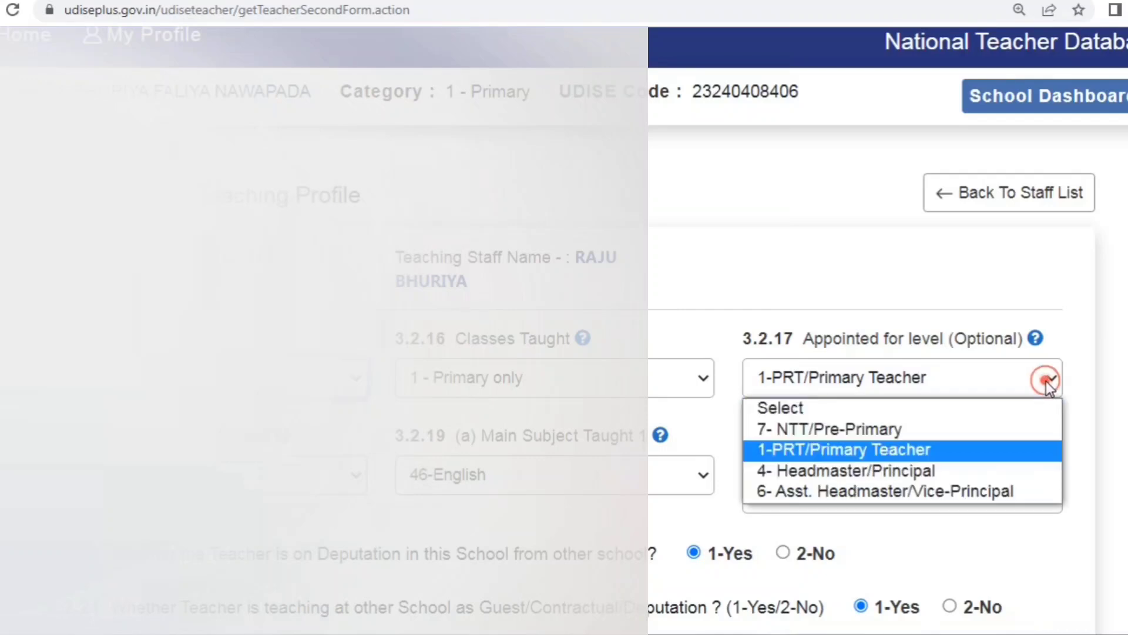
click(824, 451)
scroll(436, 422, down, 1)
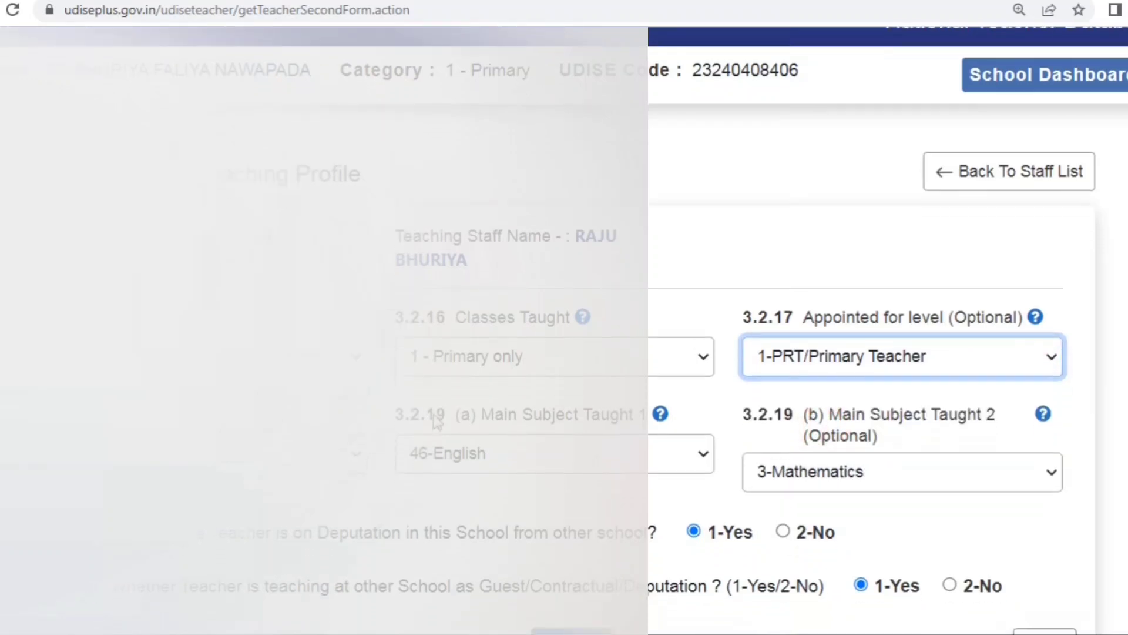
scroll(436, 422, down, 1)
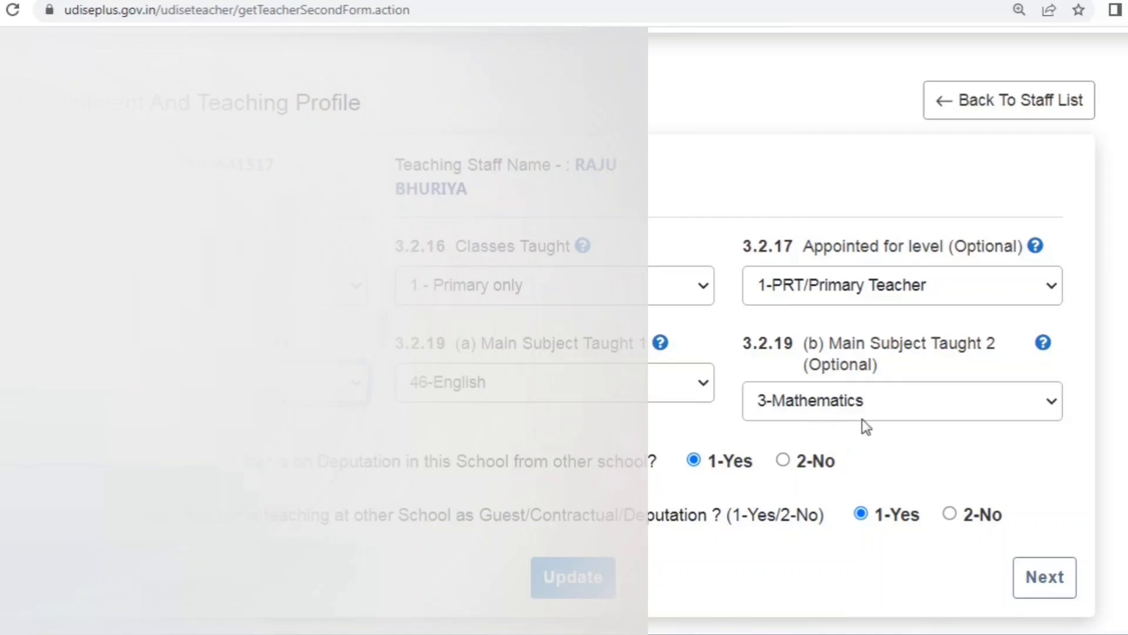
Step: Change Main Subject Taught 1 from 46-English to 41-Hindi
click(640, 385)
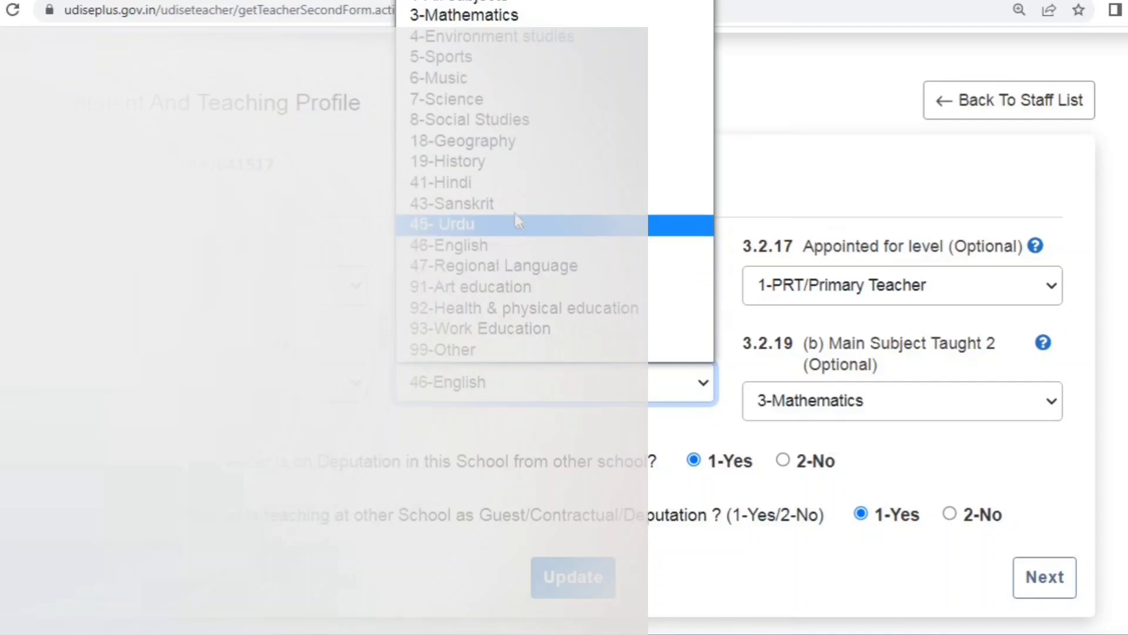
click(517, 183)
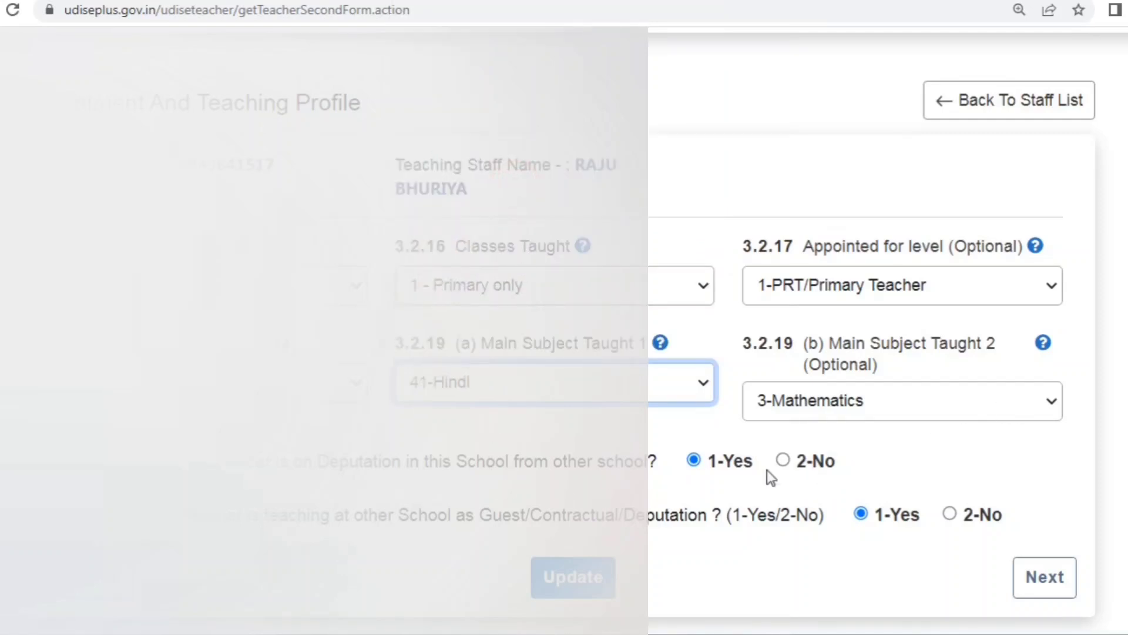
scroll(760, 429, down, 3)
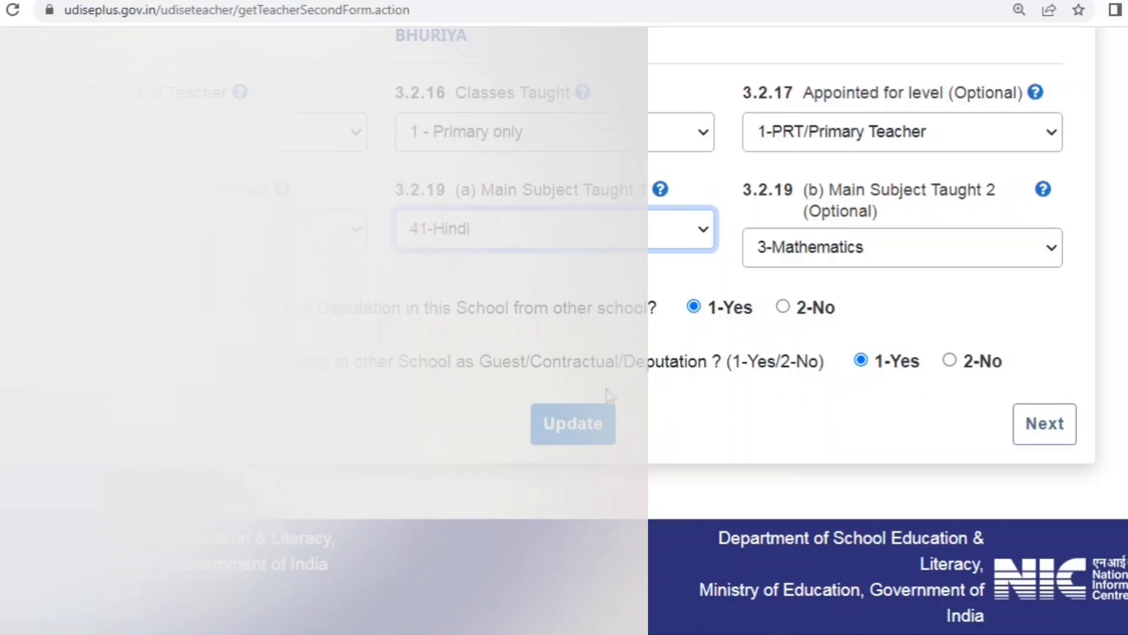
Step: Save the appointment and teaching profile, then keep Training Received as 8 - Not Required
click(570, 435)
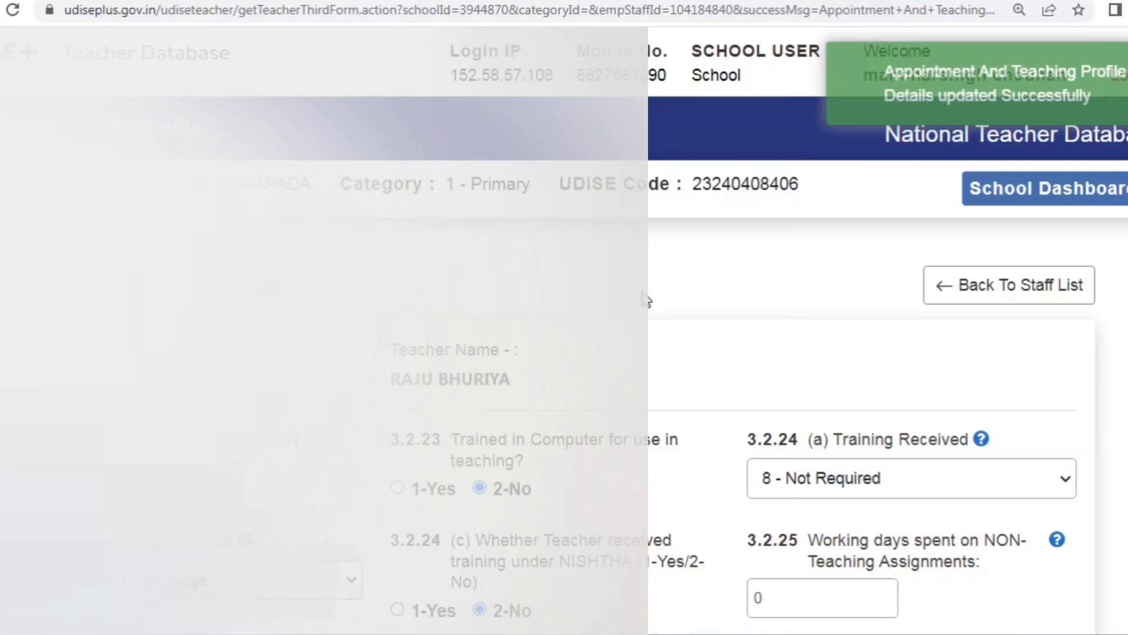
scroll(645, 300, down, 3)
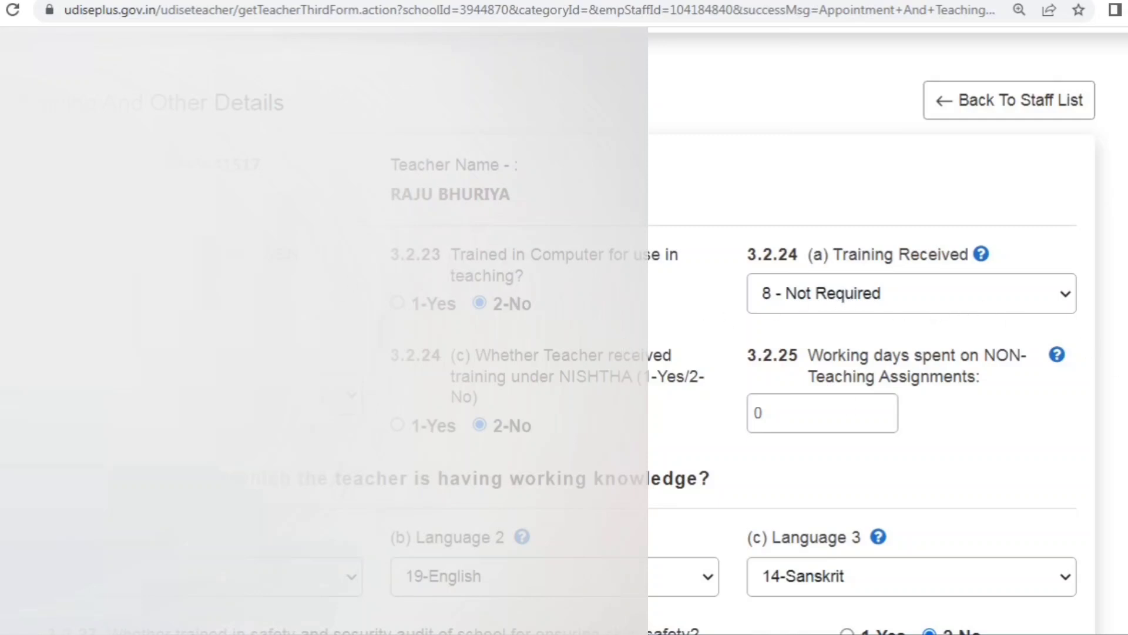
click(1069, 295)
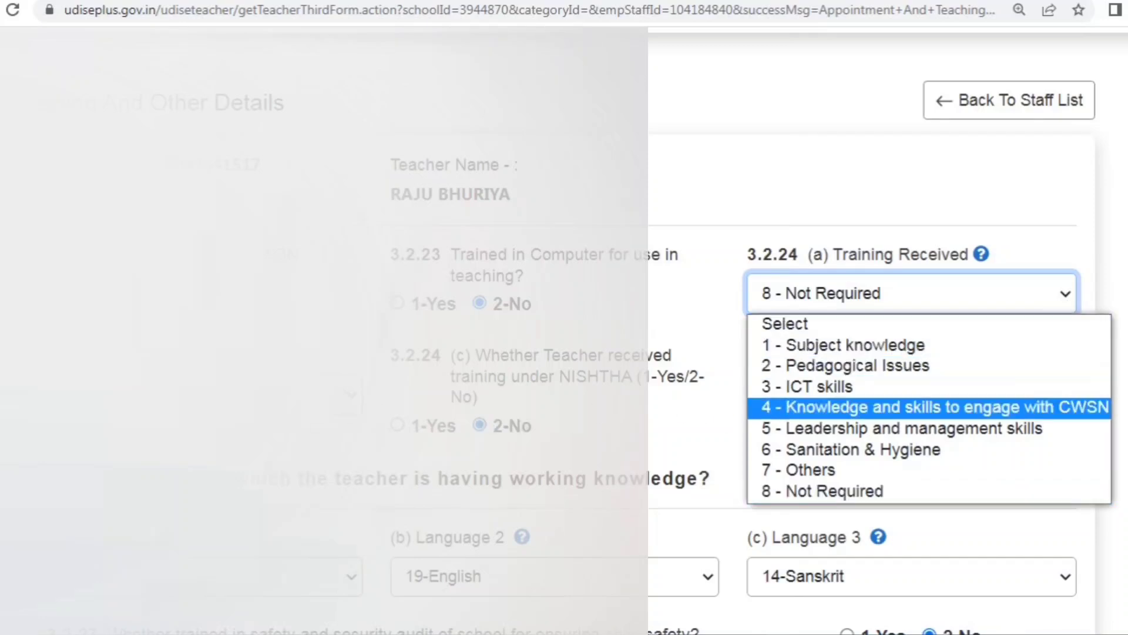
click(293, 459)
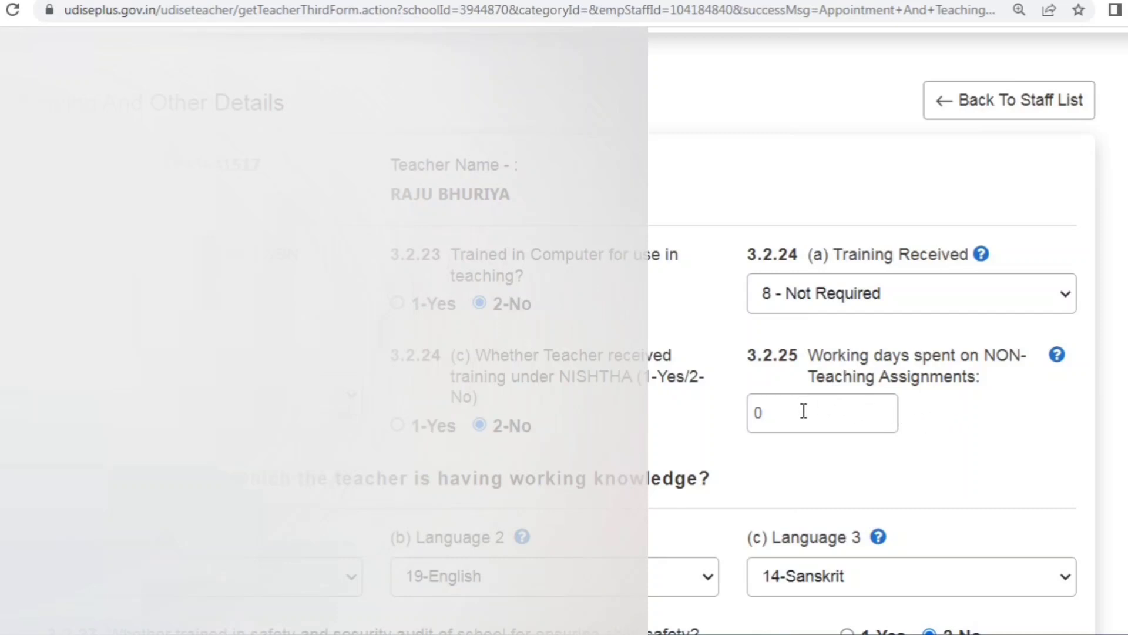
Step: Review the rest of the training and other details form and submit it with Update
scroll(803, 411, down, 2)
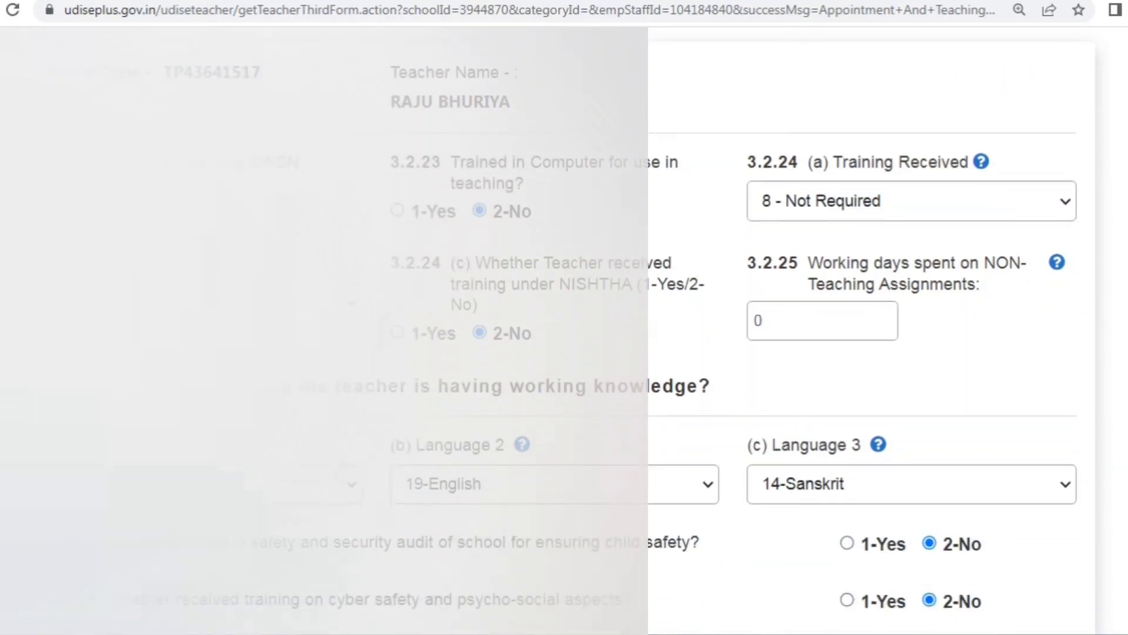
scroll(803, 412, down, 2)
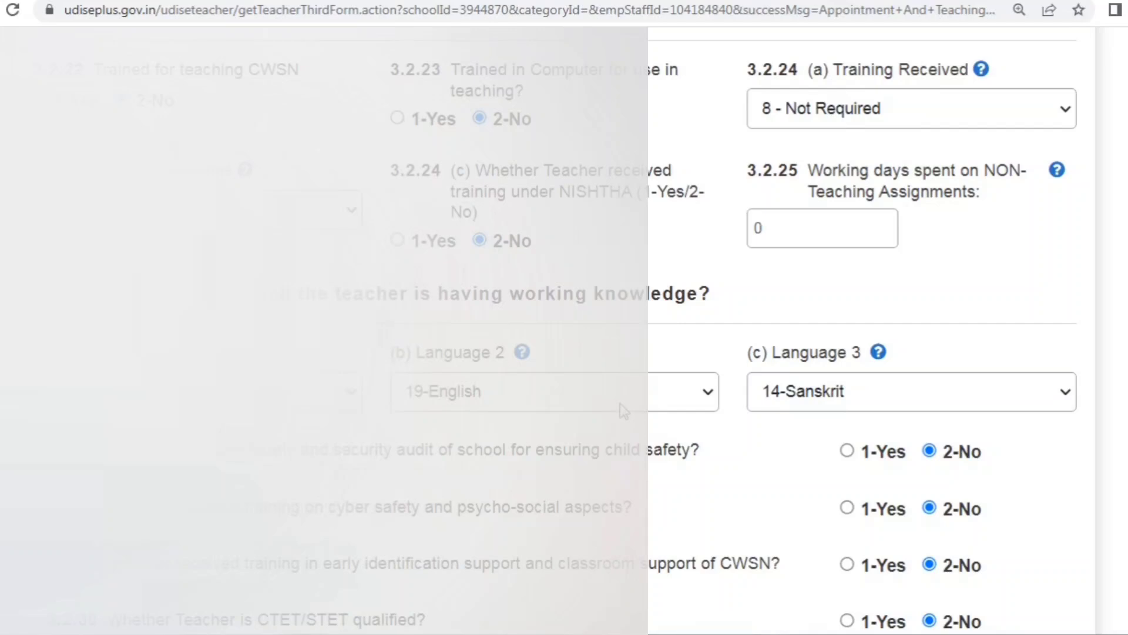
scroll(619, 403, down, 4)
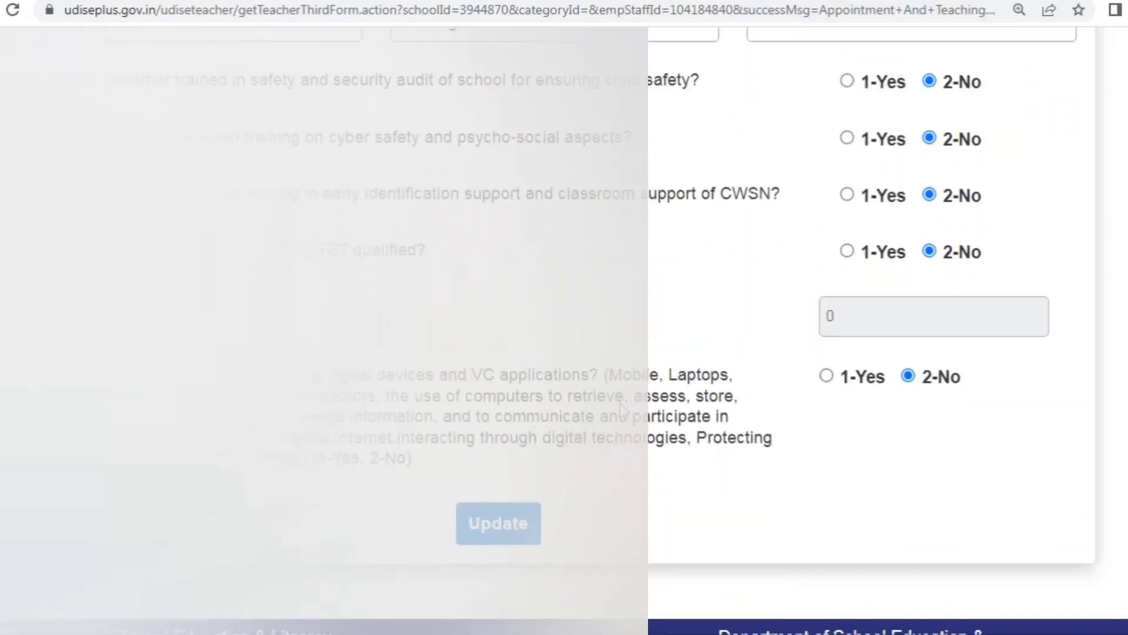
scroll(622, 408, up, 5)
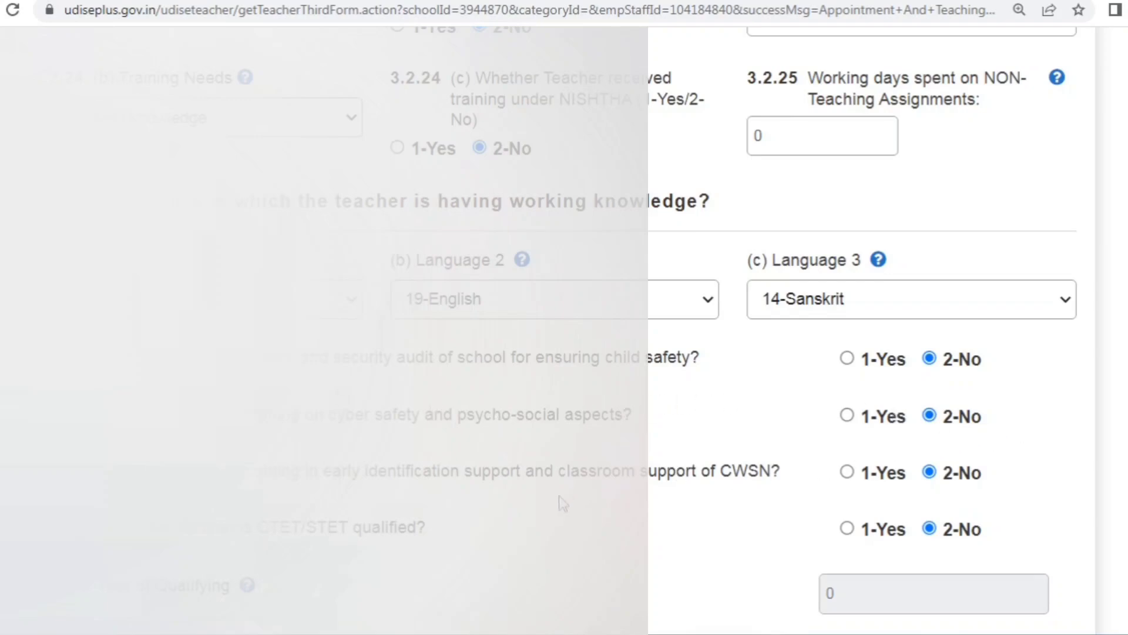
scroll(558, 497, down, 2)
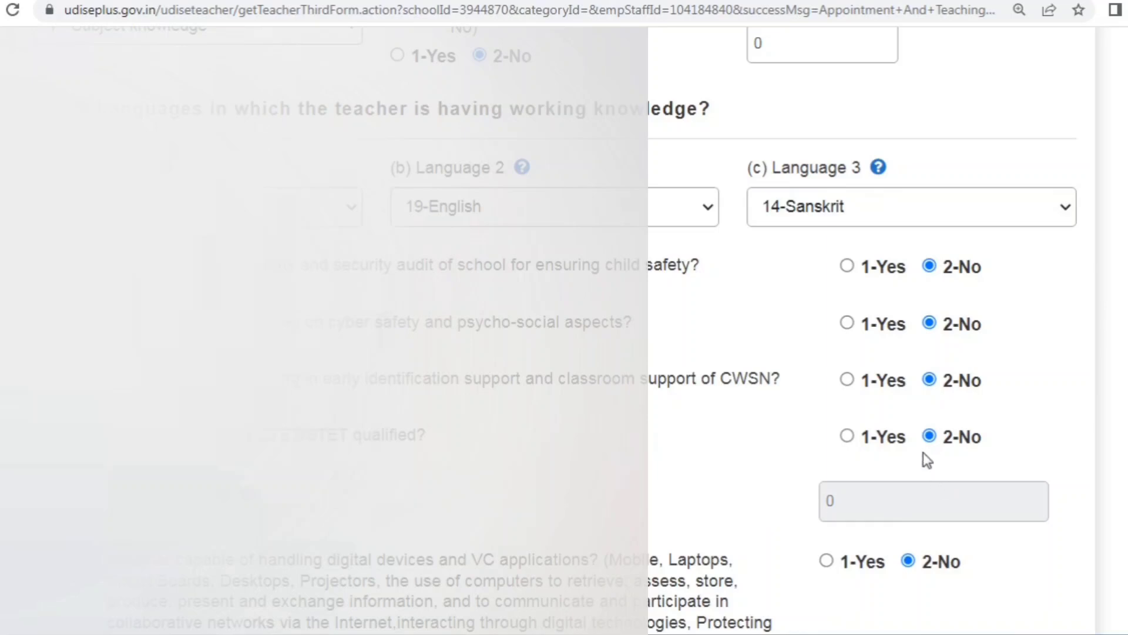
scroll(473, 470, down, 2)
scroll(473, 474, down, 2)
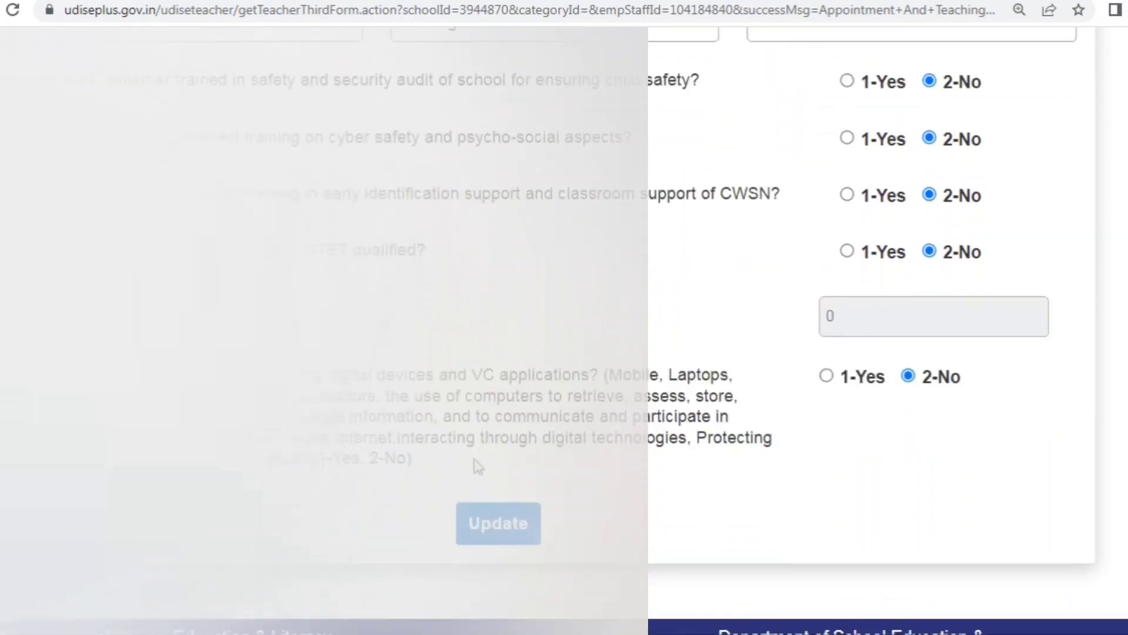
click(509, 527)
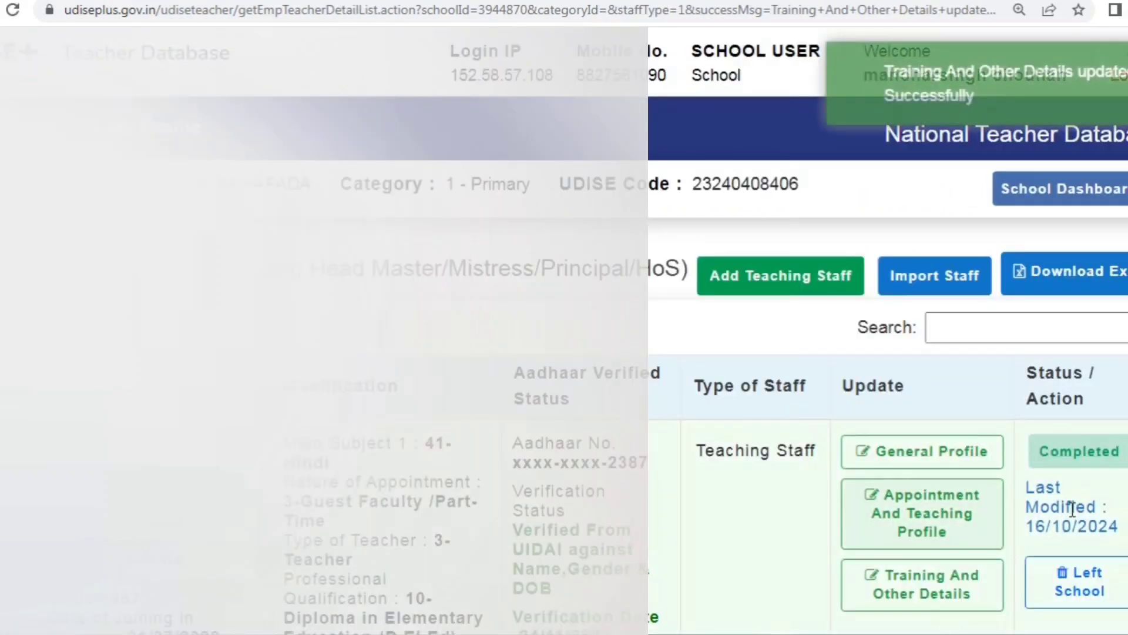
scroll(827, 448, down, 2)
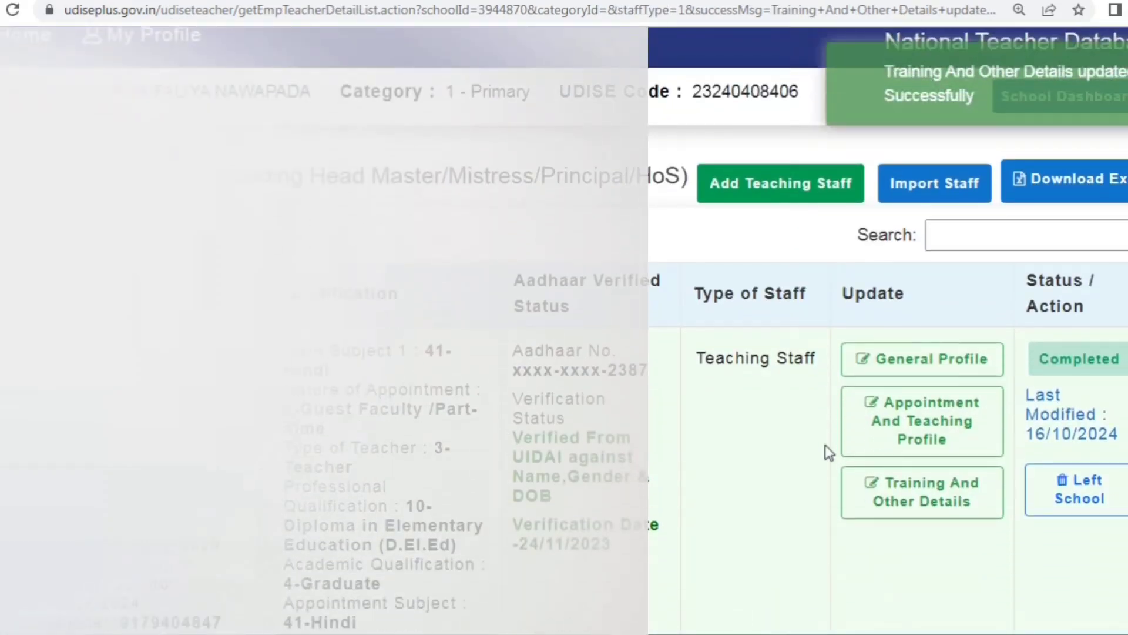
scroll(825, 445, down, 2)
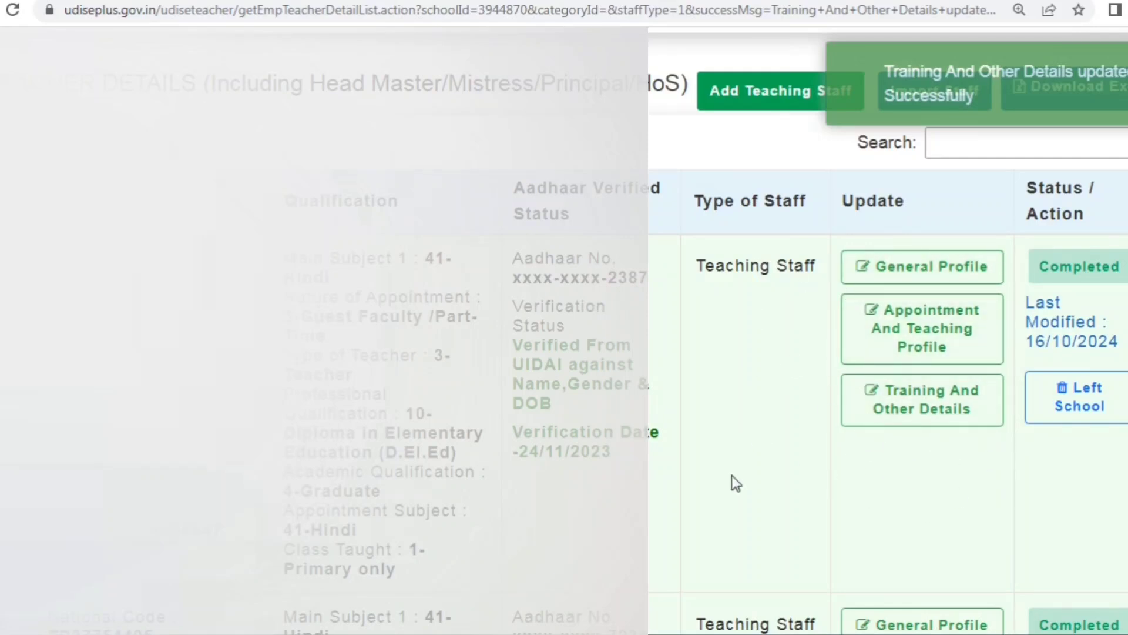
scroll(731, 474, up, 4)
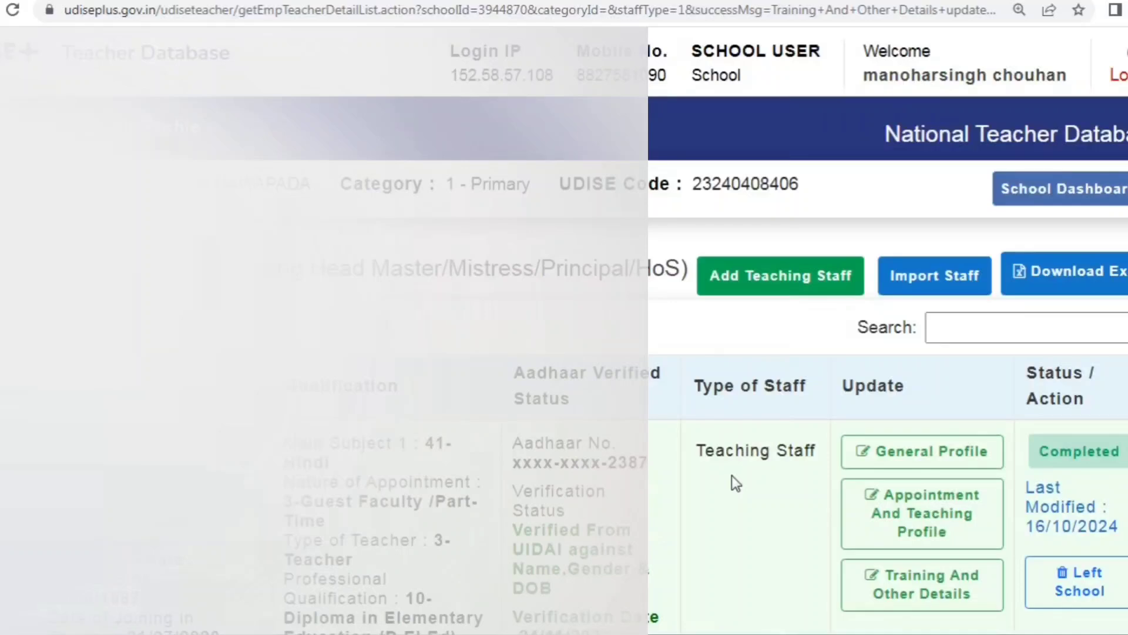
scroll(732, 475, down, 5)
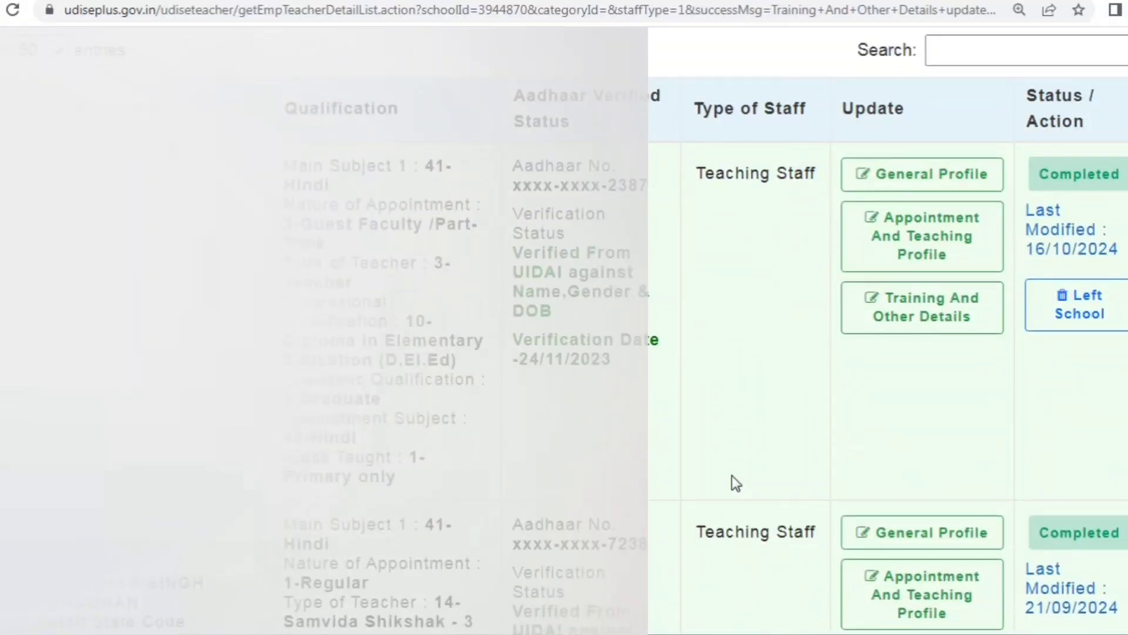
scroll(732, 475, down, 10)
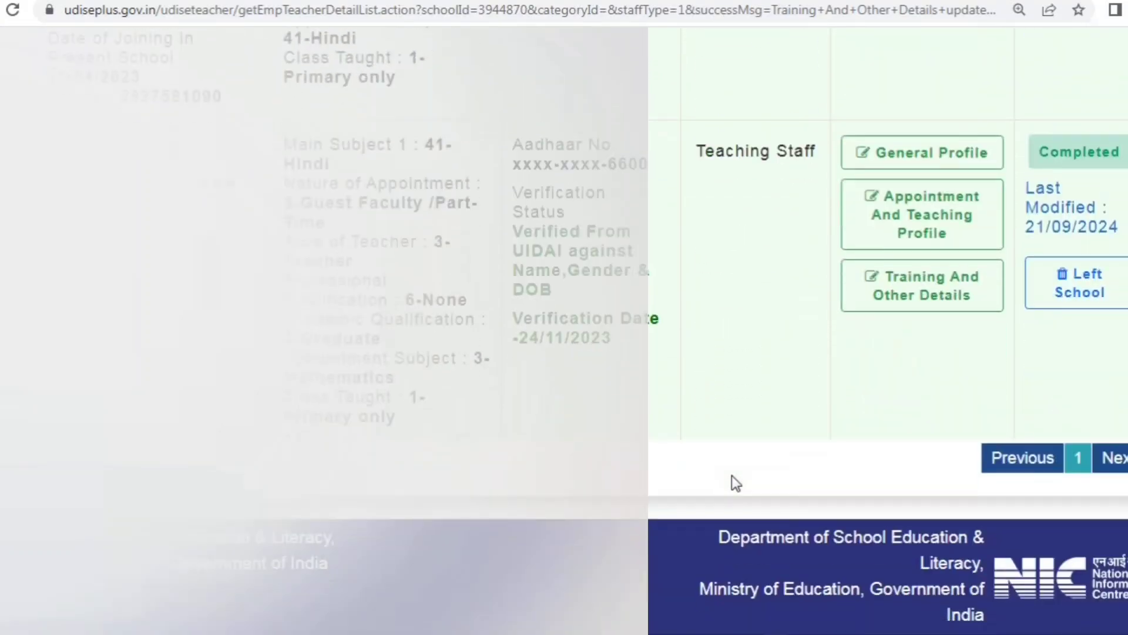
scroll(731, 475, up, 13)
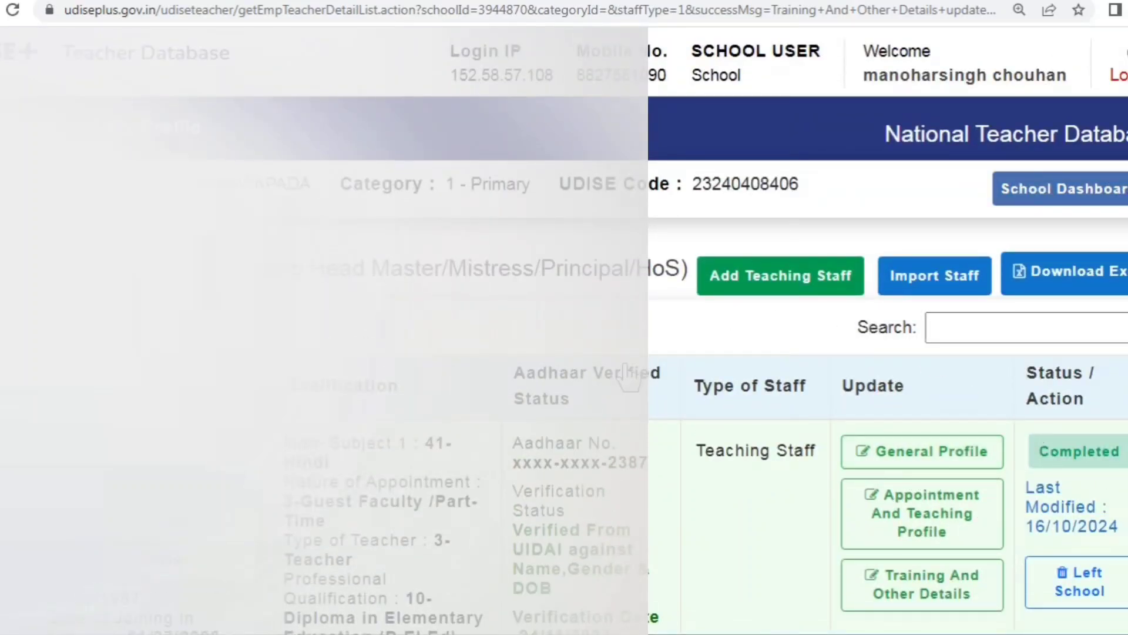
Step: Download the Detailed Report Card (Teacher Module) English PDF from the School Dashboard
click(1072, 201)
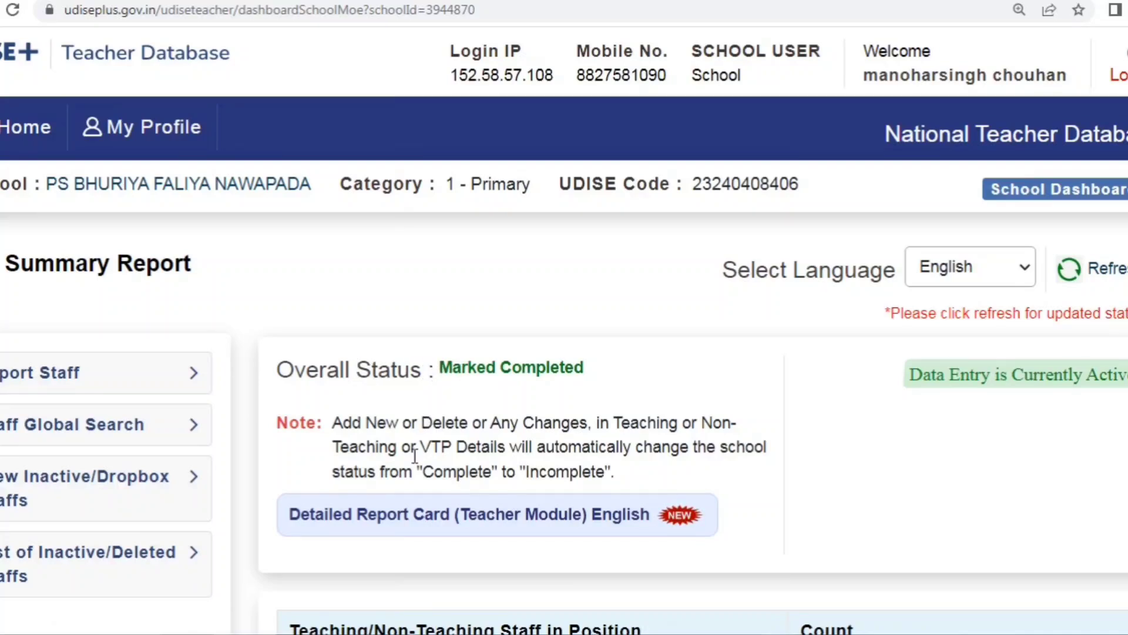
click(414, 529)
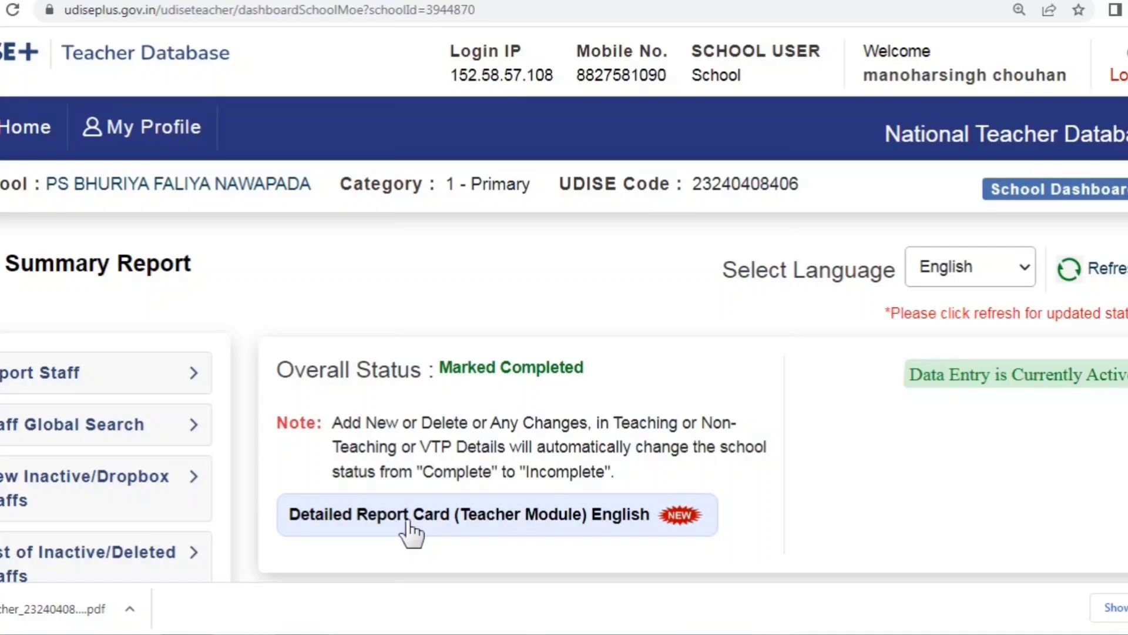